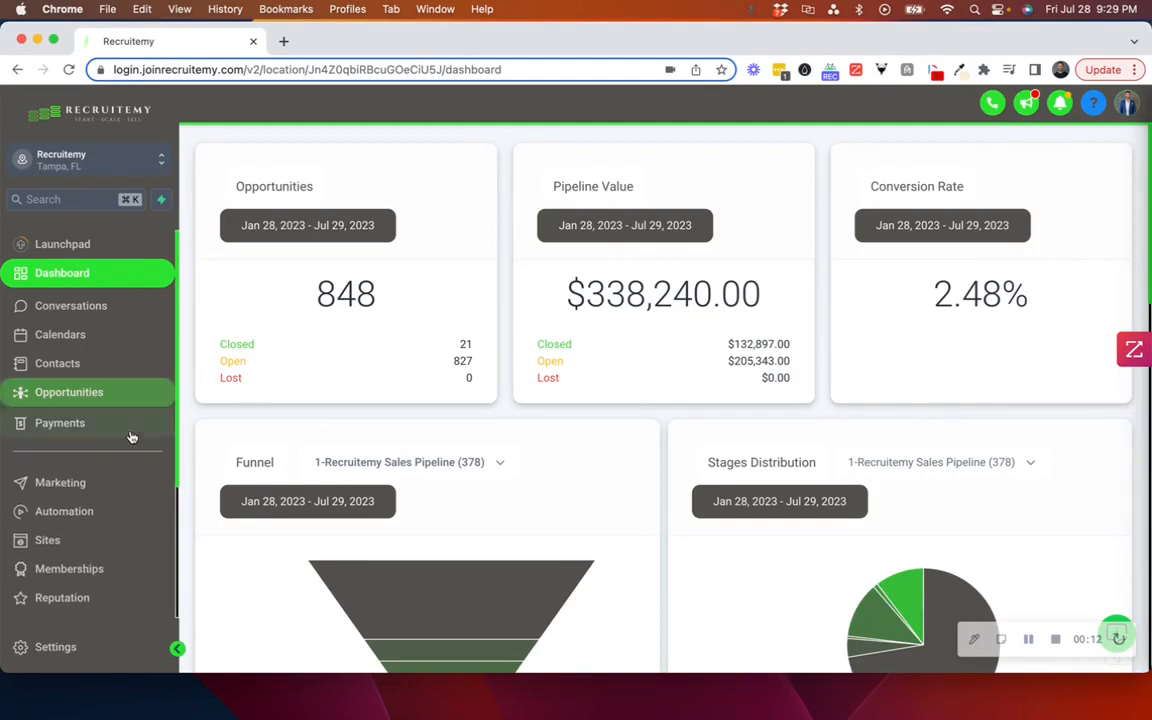
- Create a new automation campaign named "Hiring mgr test" without assigning a folder
{"action": "left_click", "coordinate": [95, 508]}
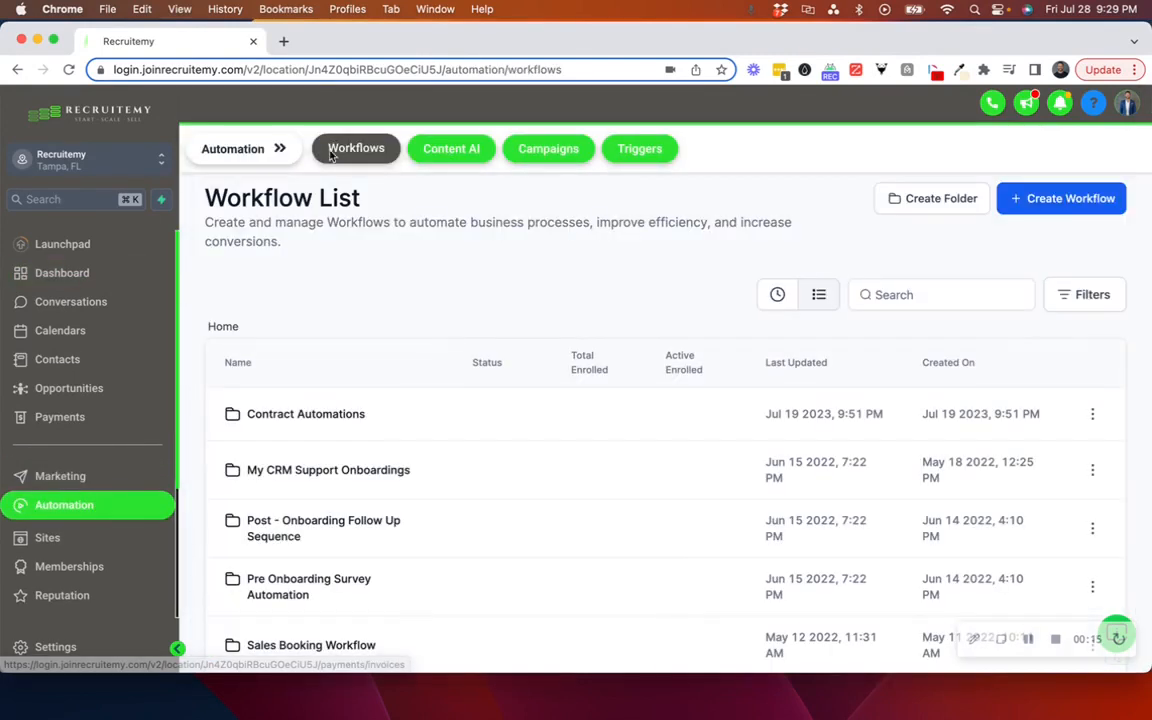
{"action": "left_click", "coordinate": [550, 155]}
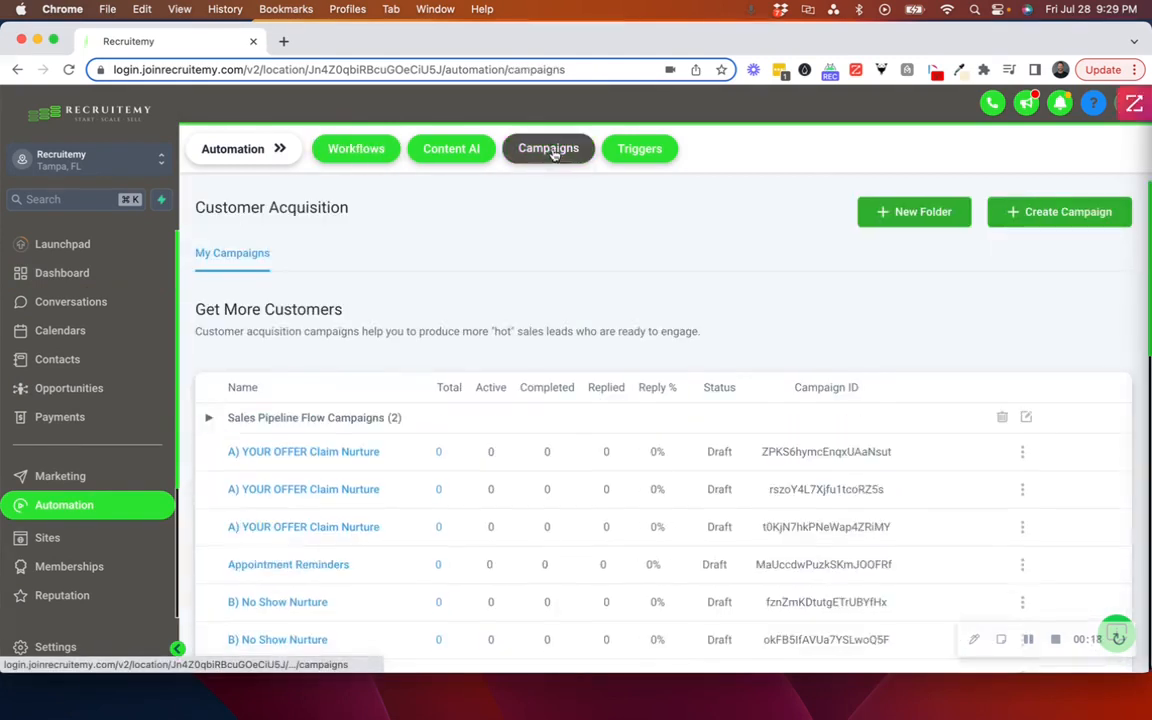
{"action": "left_click", "coordinate": [1027, 216]}
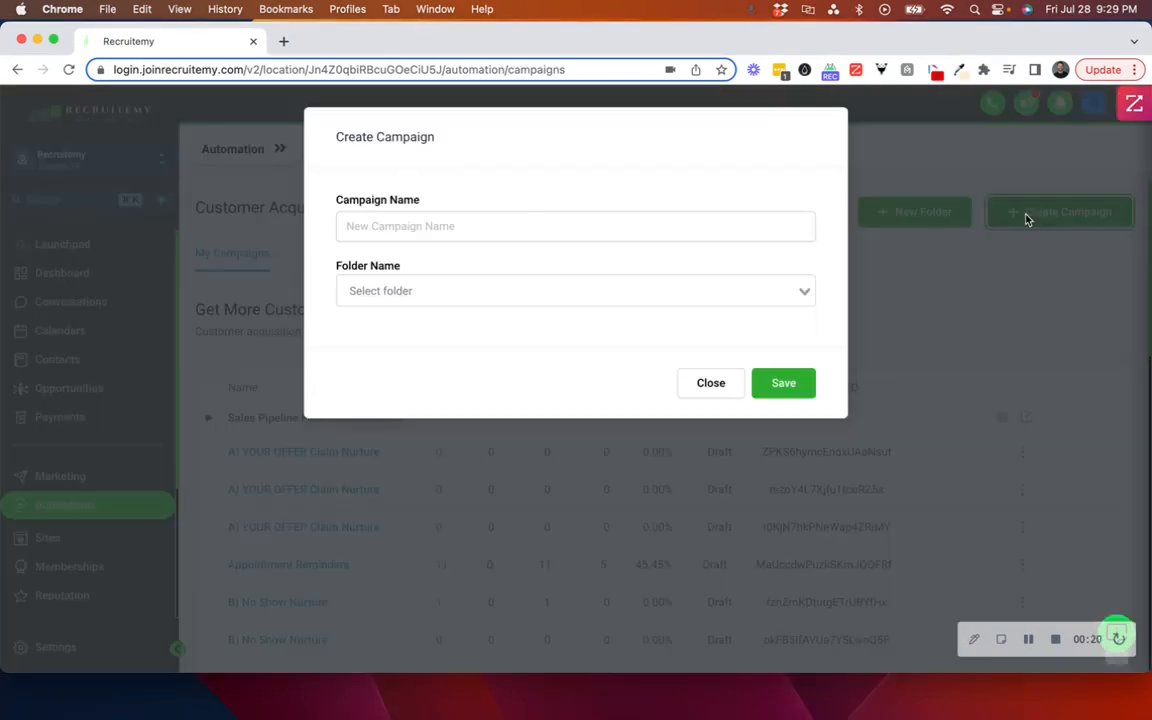
{"action": "left_click", "coordinate": [516, 221]}
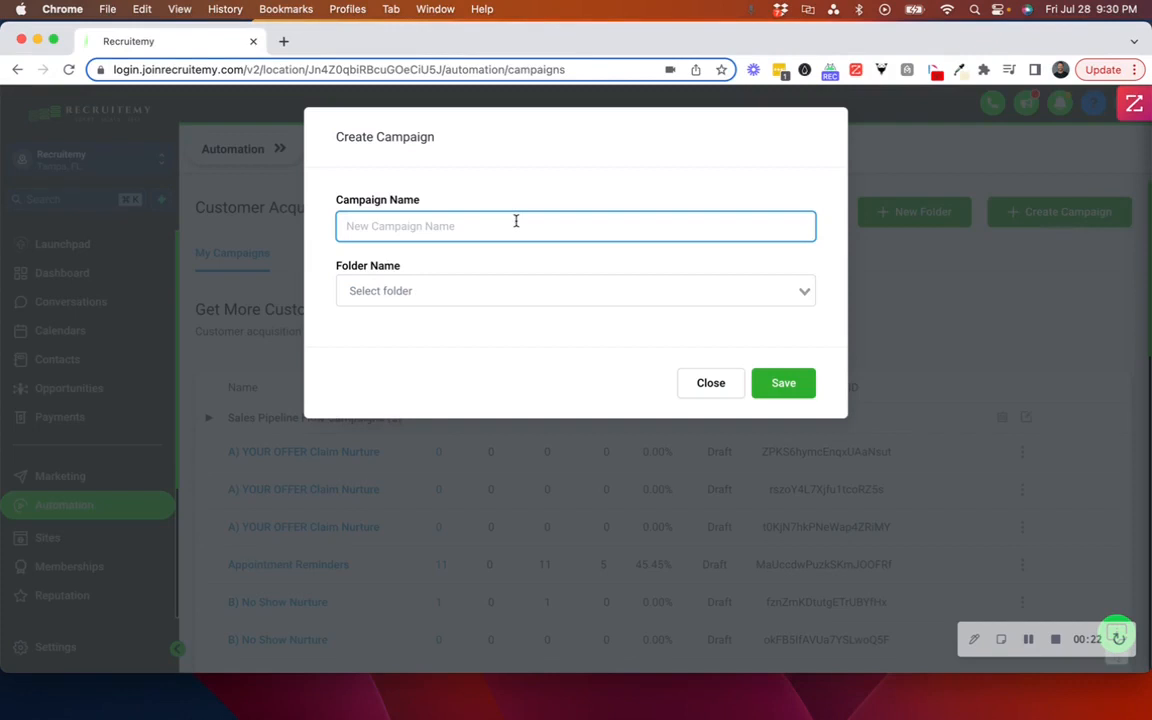
{"action": "type", "text": "Hiring mgr test"}
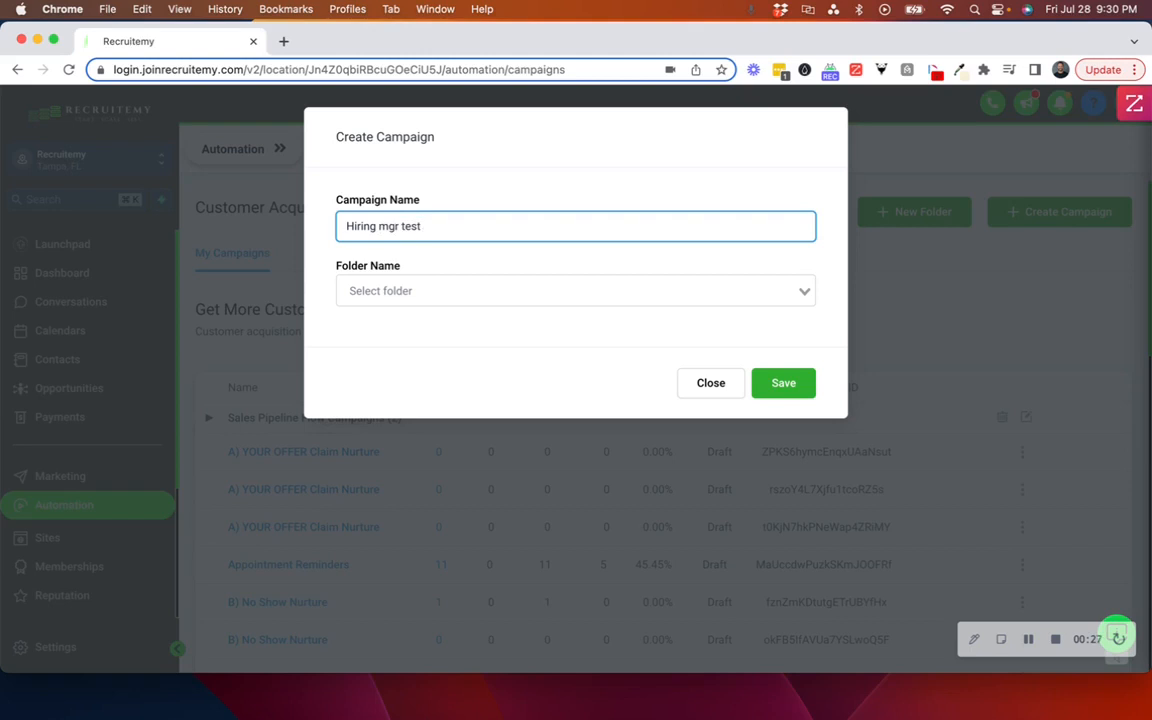
{"action": "left_click", "coordinate": [783, 383]}
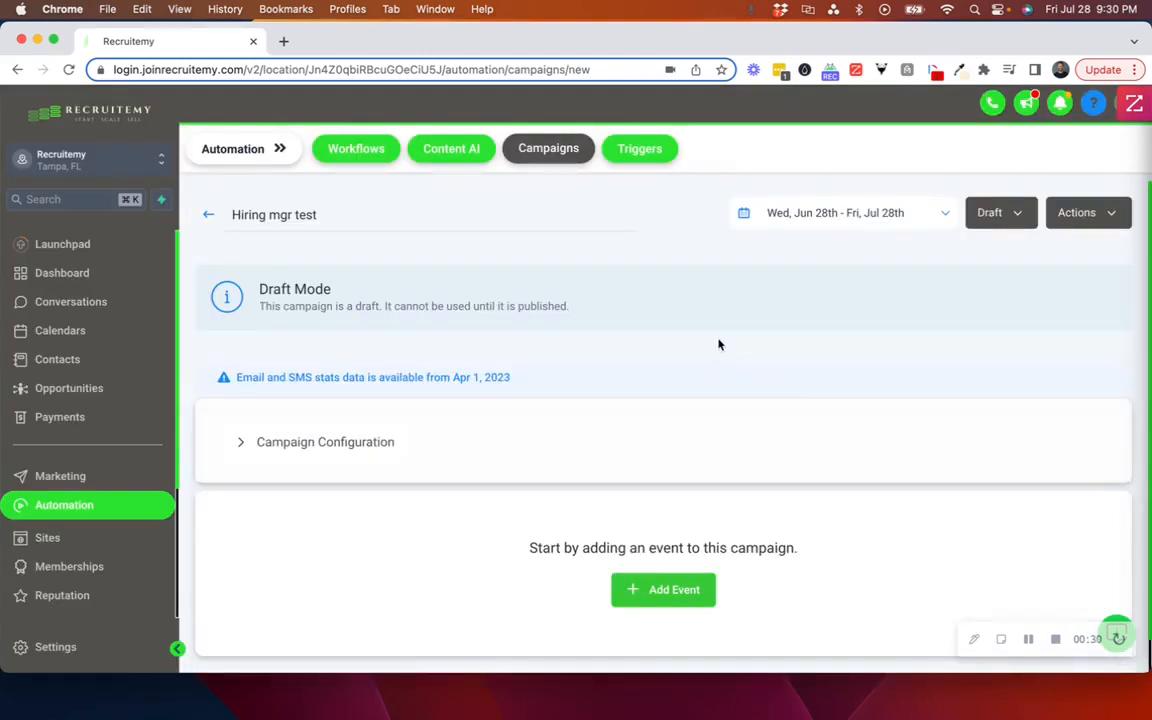
- Add an Email event named "Email 1" with the subject "Wireless Needs...", leaving the email template unselected
{"action": "scroll", "coordinate": [710, 273], "scroll_direction": "down", "scroll_amount": 1}
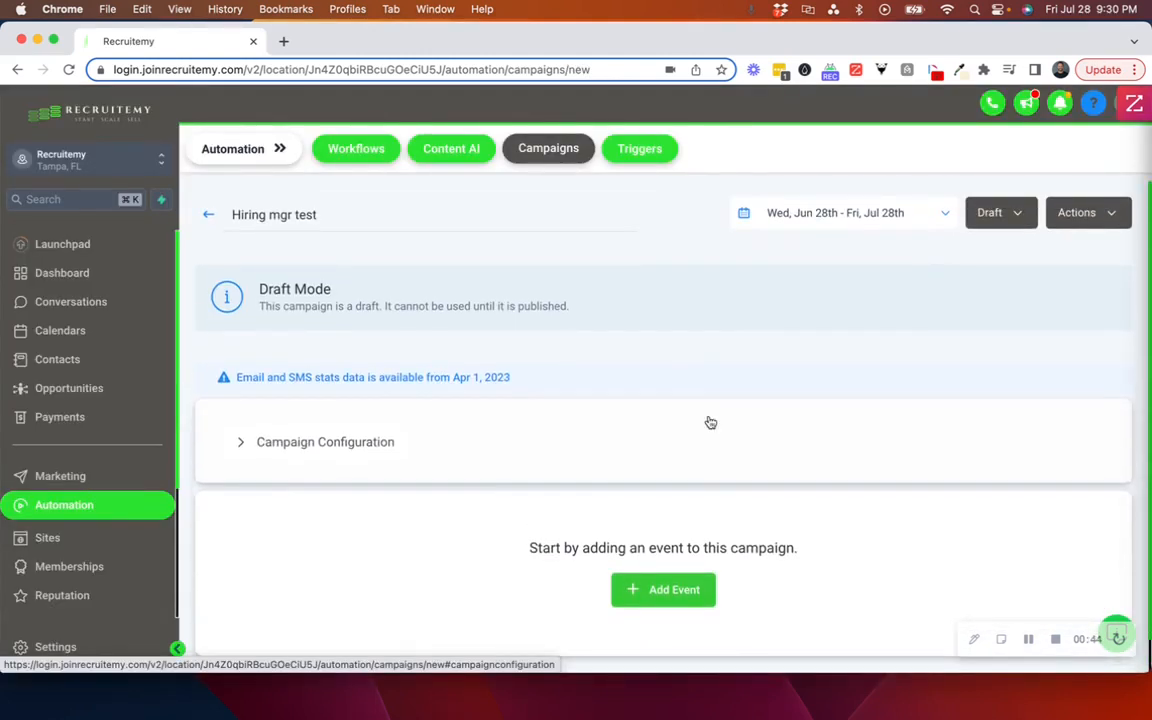
{"action": "left_click", "coordinate": [682, 593]}
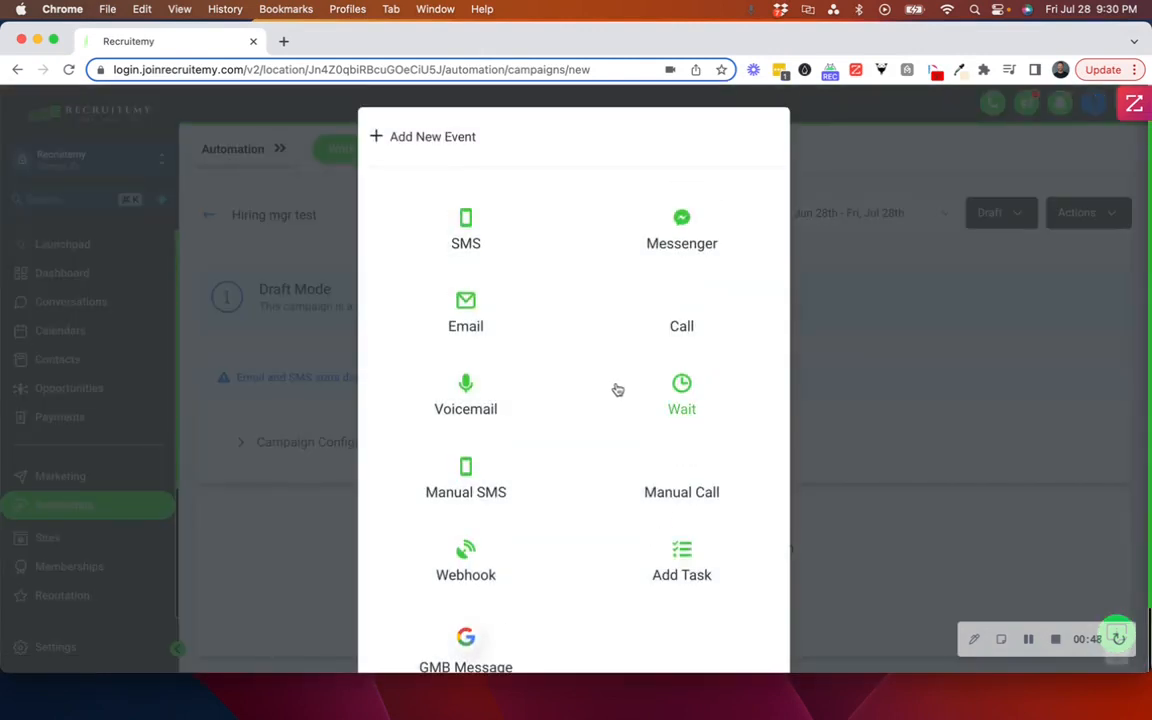
{"action": "scroll", "coordinate": [622, 388], "scroll_direction": "down", "scroll_amount": 2}
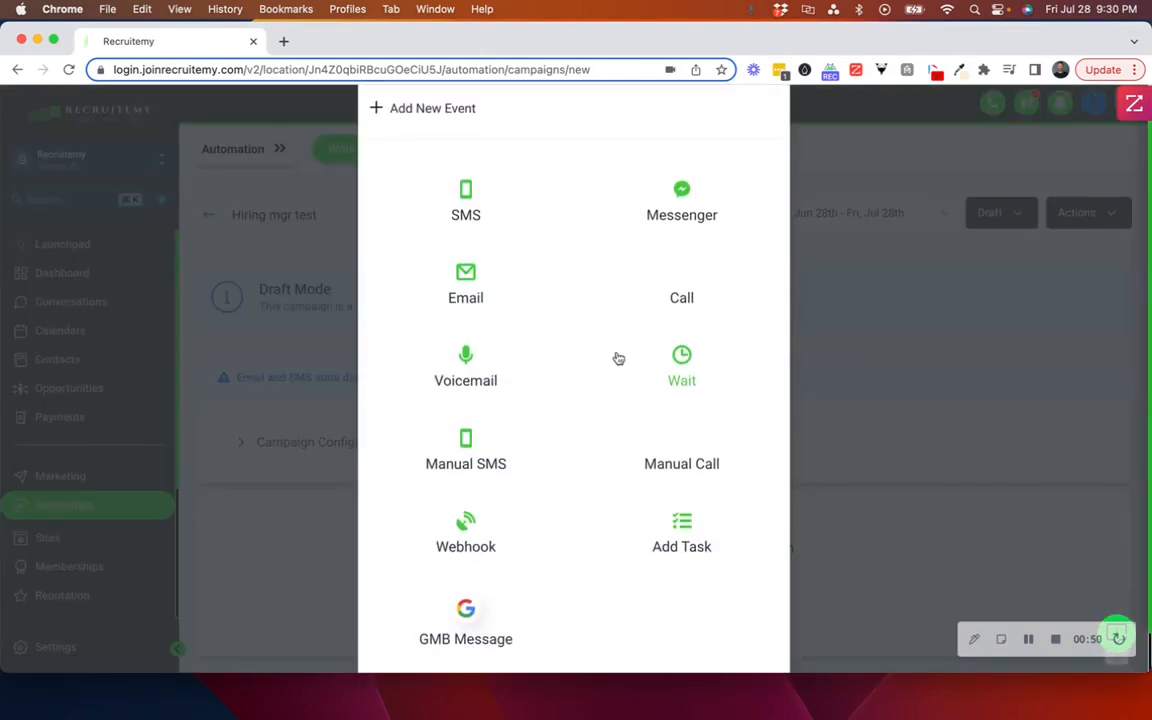
{"action": "left_click", "coordinate": [467, 290]}
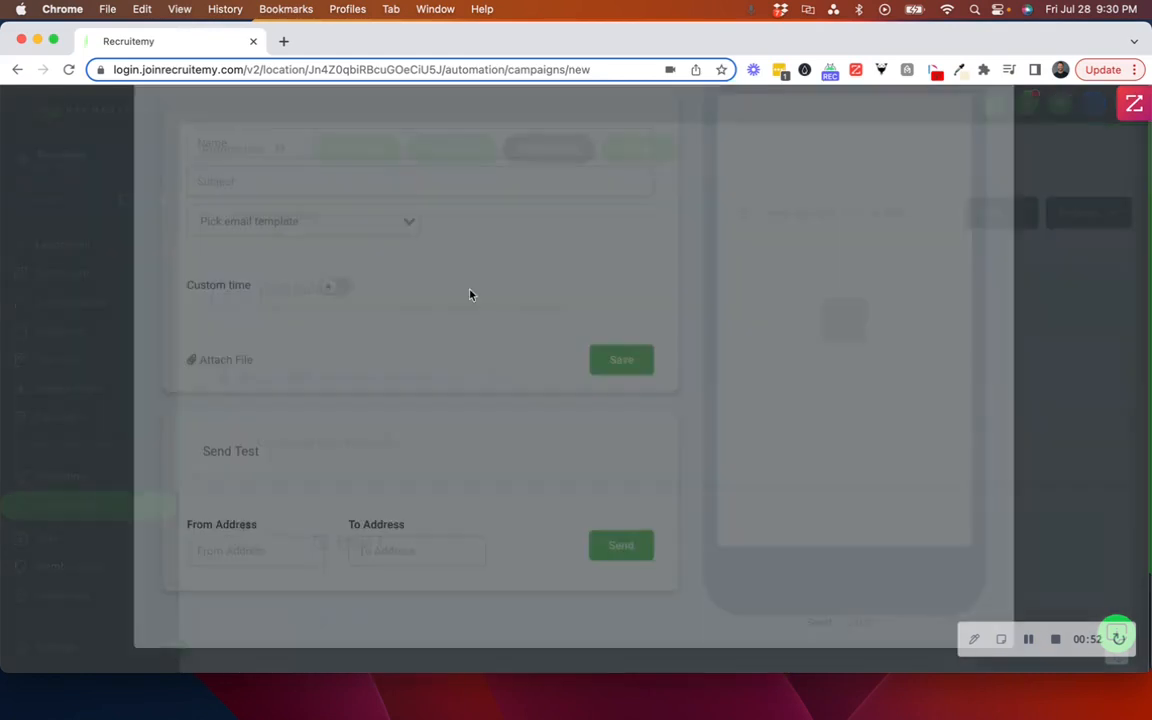
{"action": "left_click", "coordinate": [288, 302]}
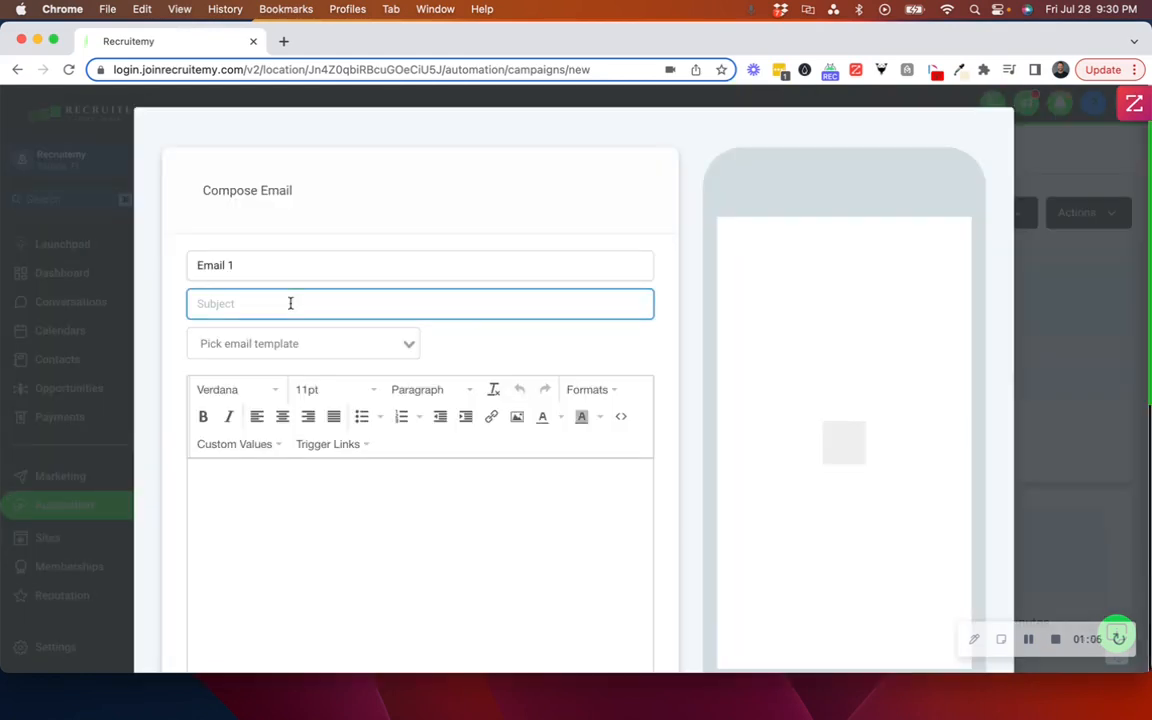
{"action": "type", "text": "Wireless Needs"}
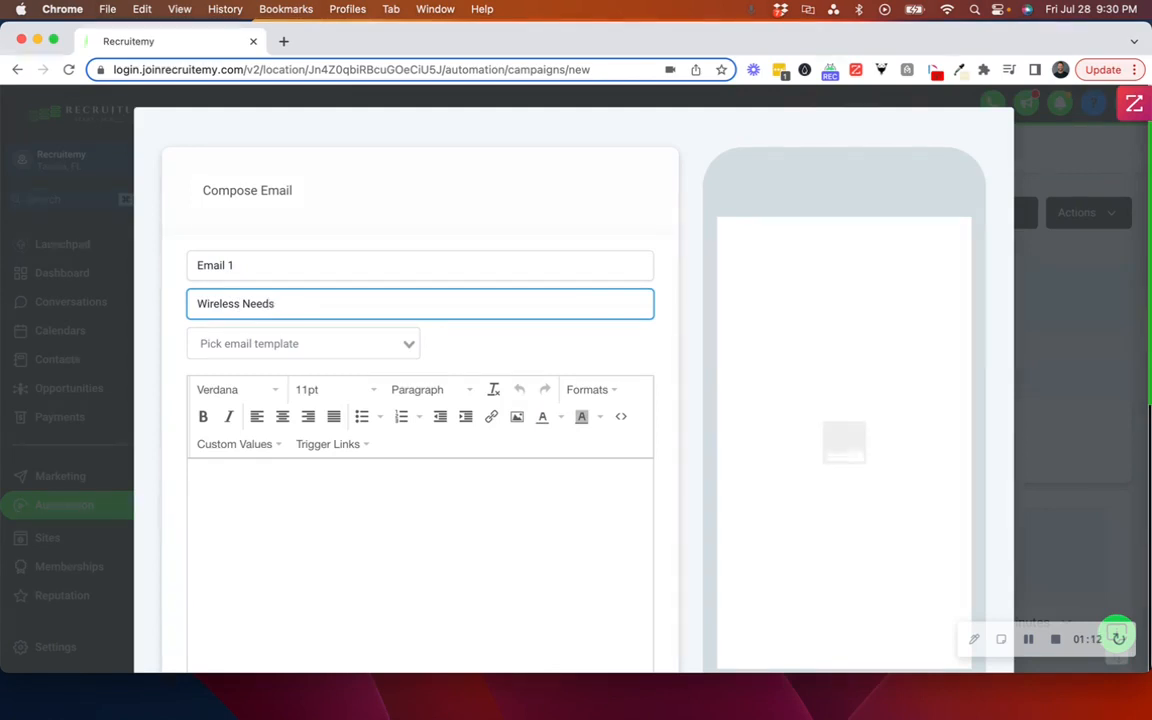
{"action": "type", "text": "..."}
{"action": "left_click", "coordinate": [406, 343]}
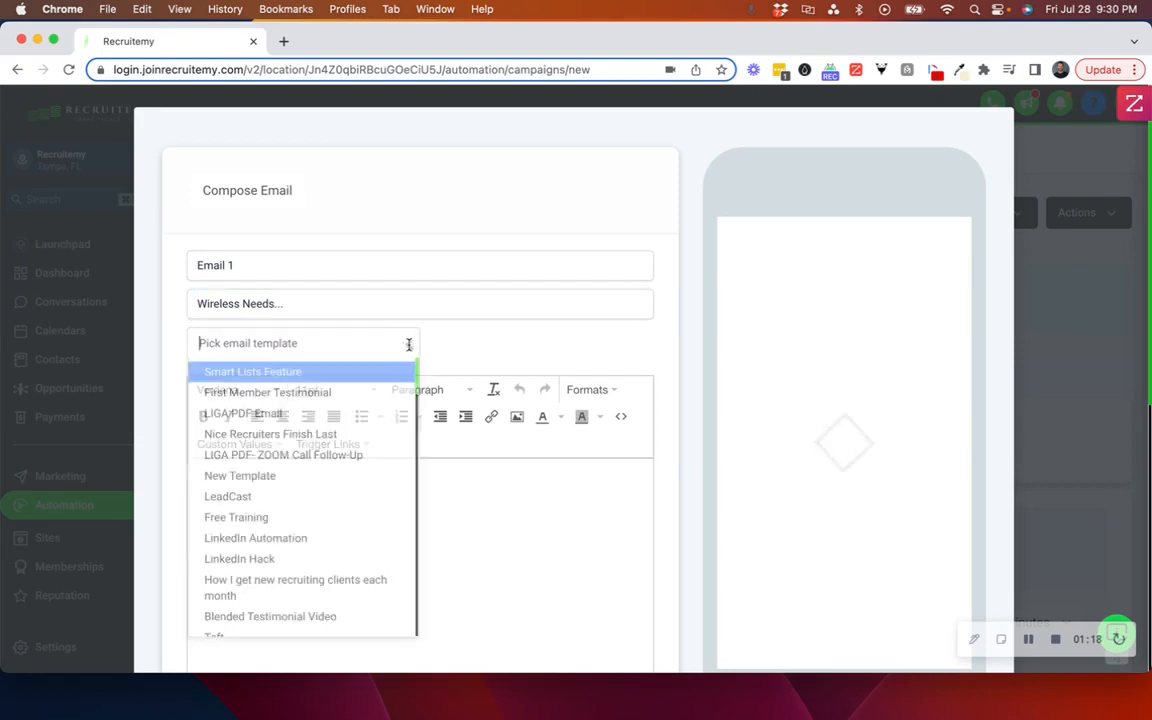
{"action": "left_click", "coordinate": [466, 361]}
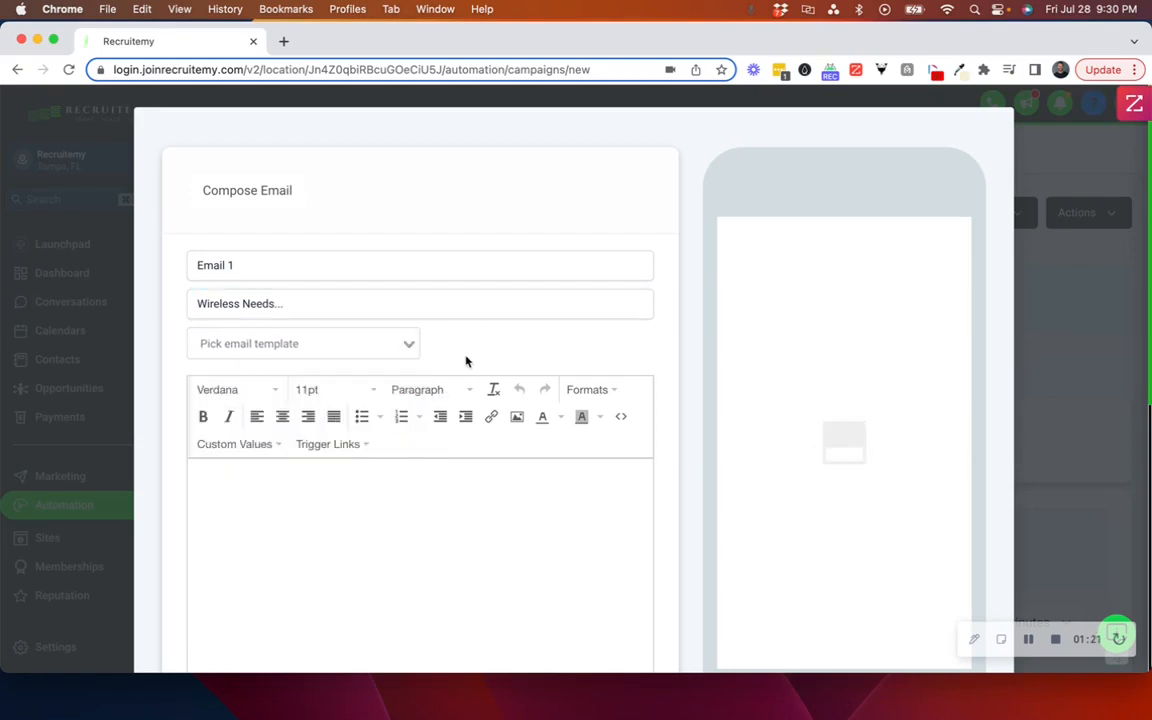
- Start the email body with the contact's First Name custom value followed by a comma and a new line
{"action": "scroll", "coordinate": [464, 366], "scroll_direction": "down", "scroll_amount": 2}
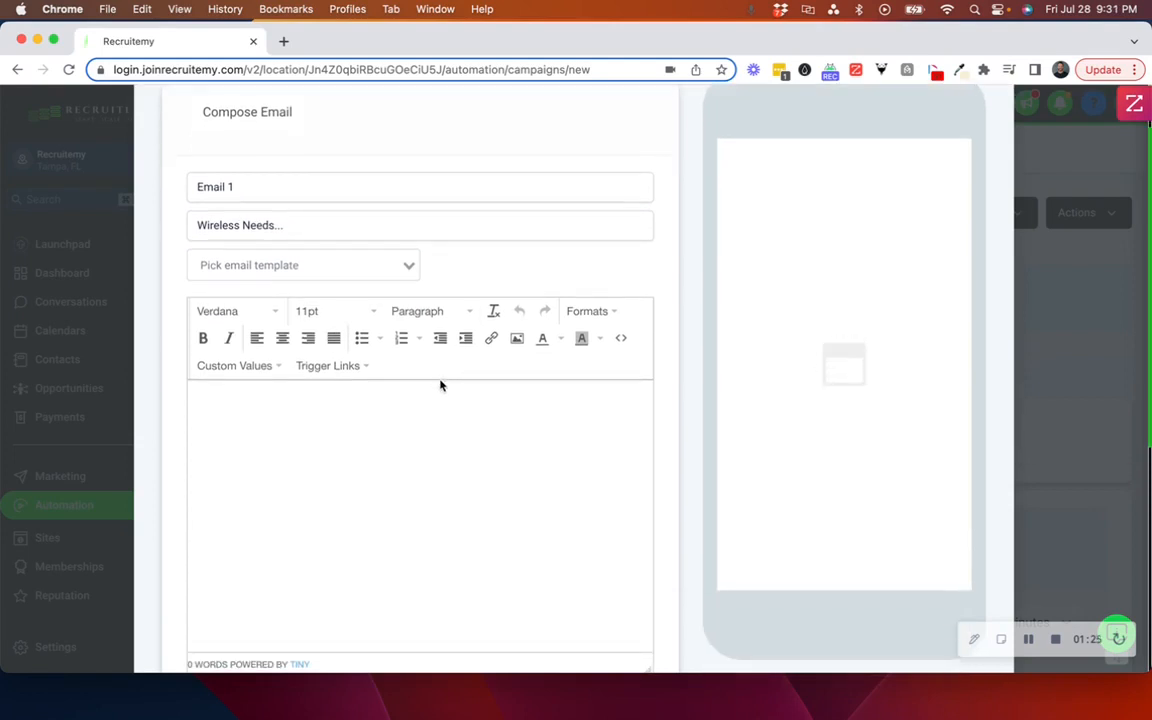
{"action": "left_click", "coordinate": [427, 394]}
{"action": "left_click", "coordinate": [284, 369]}
{"action": "mouse_move", "coordinate": [278, 399]}
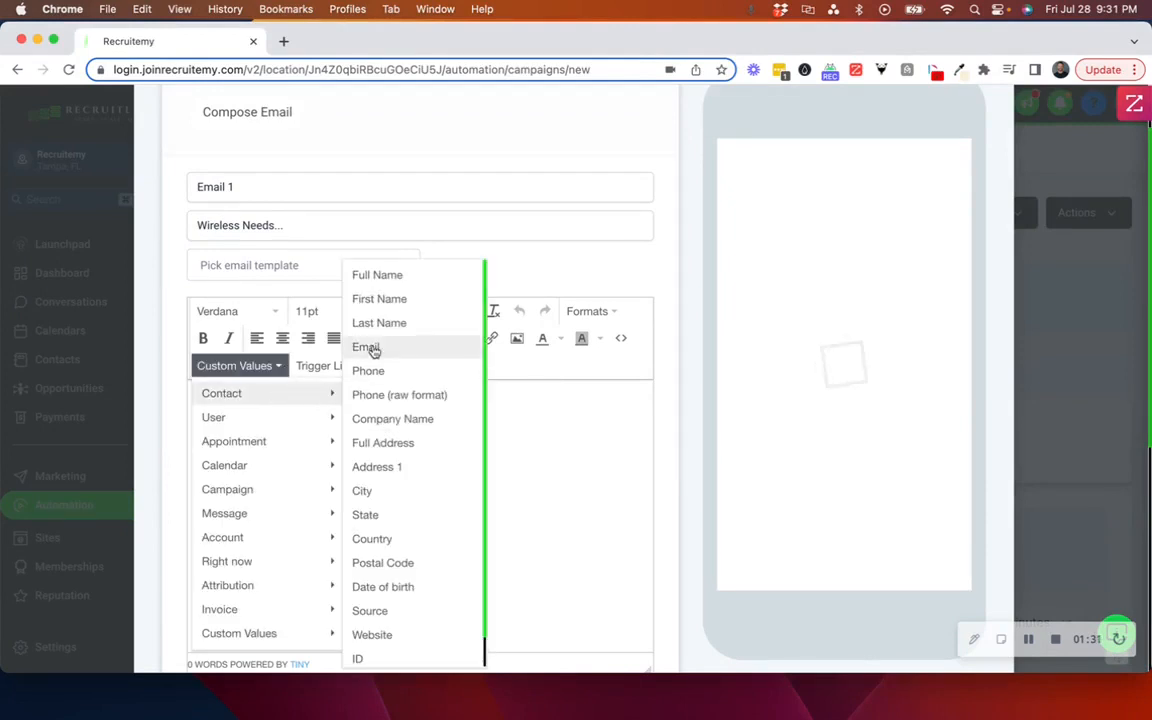
{"action": "left_click", "coordinate": [384, 300]}
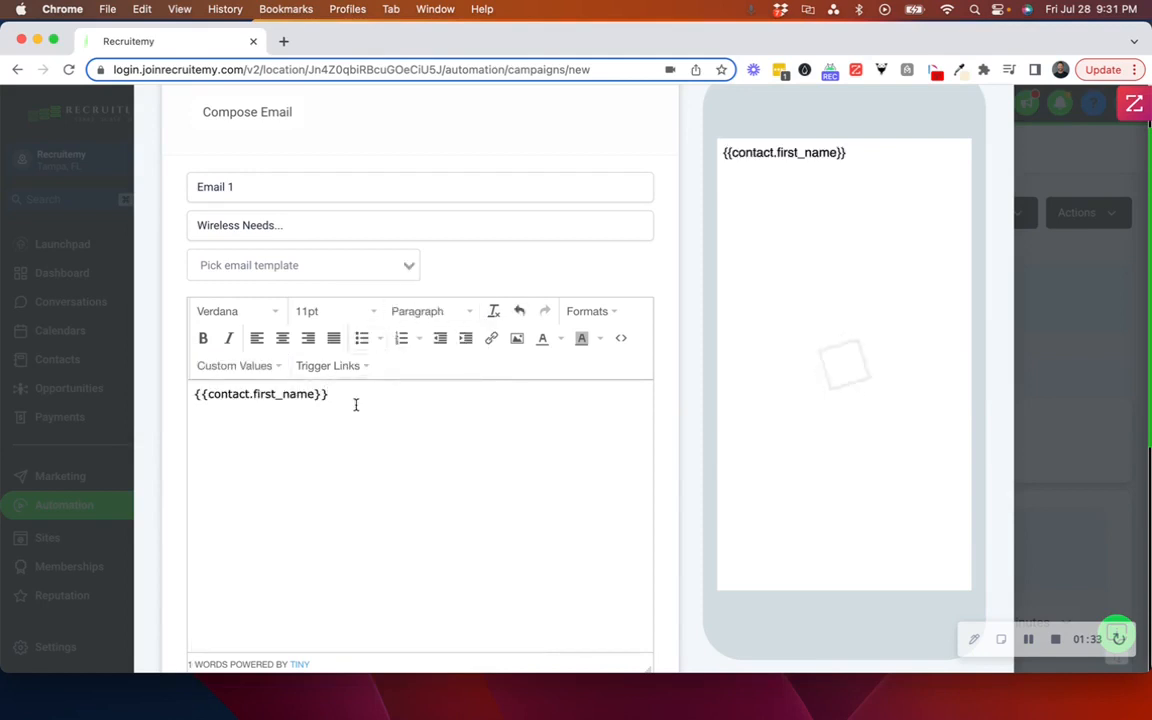
{"action": "type", "text": ","}
{"action": "key", "text": "Return"}
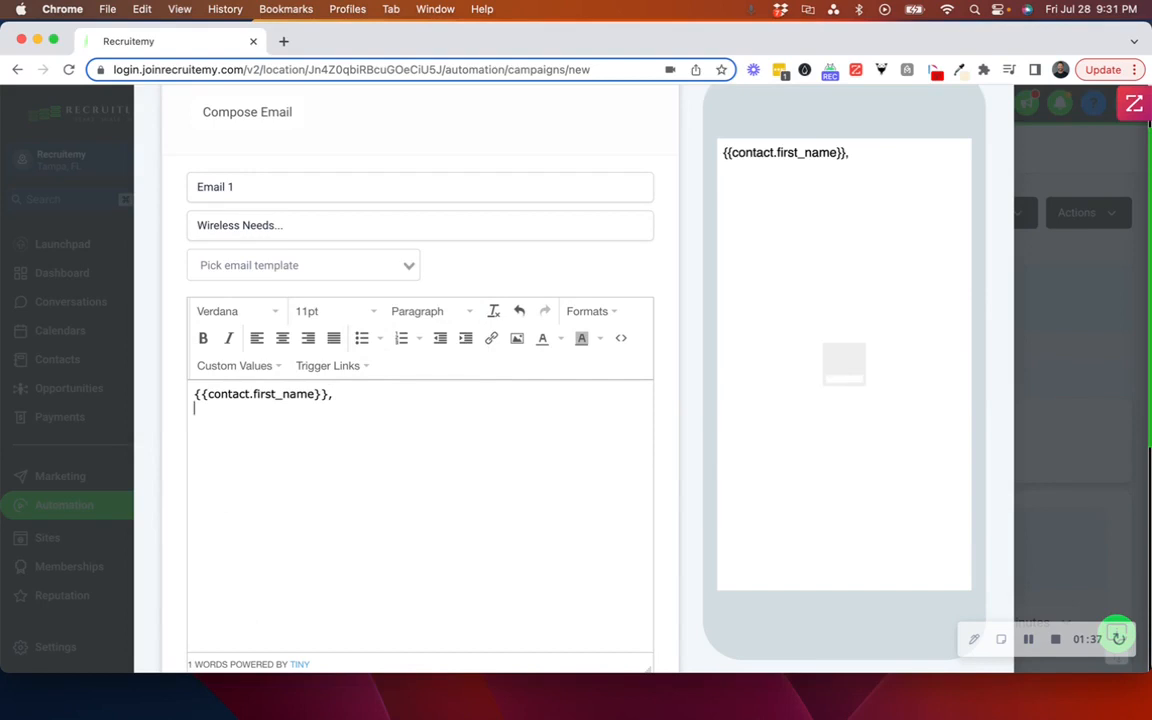
- Copy the 1-Day Welcome Message text below its greeting, including the signature, from the Word document and paste it under the email's greeting in Chrome
{"action": "key", "text": "super+Tab"}
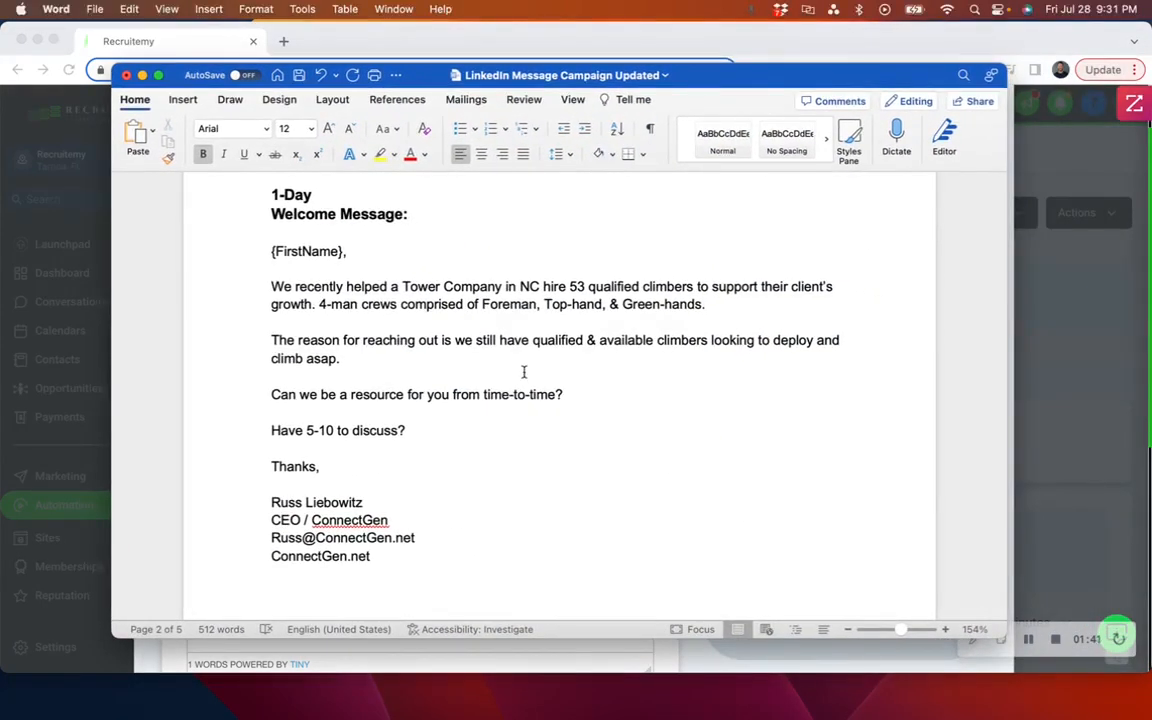
{"action": "scroll", "coordinate": [523, 372], "scroll_direction": "up", "scroll_amount": 1}
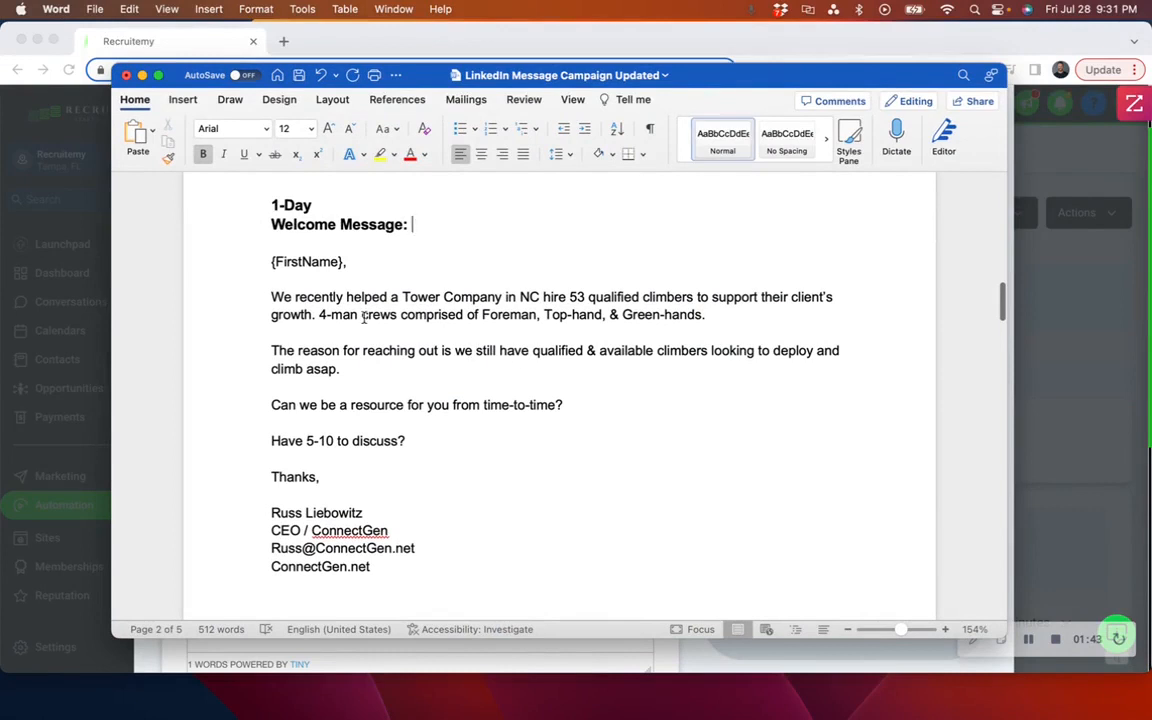
{"action": "left_click_drag", "start_coordinate": [270, 297], "coordinate": [476, 558]}
{"action": "key", "text": "super+c"}
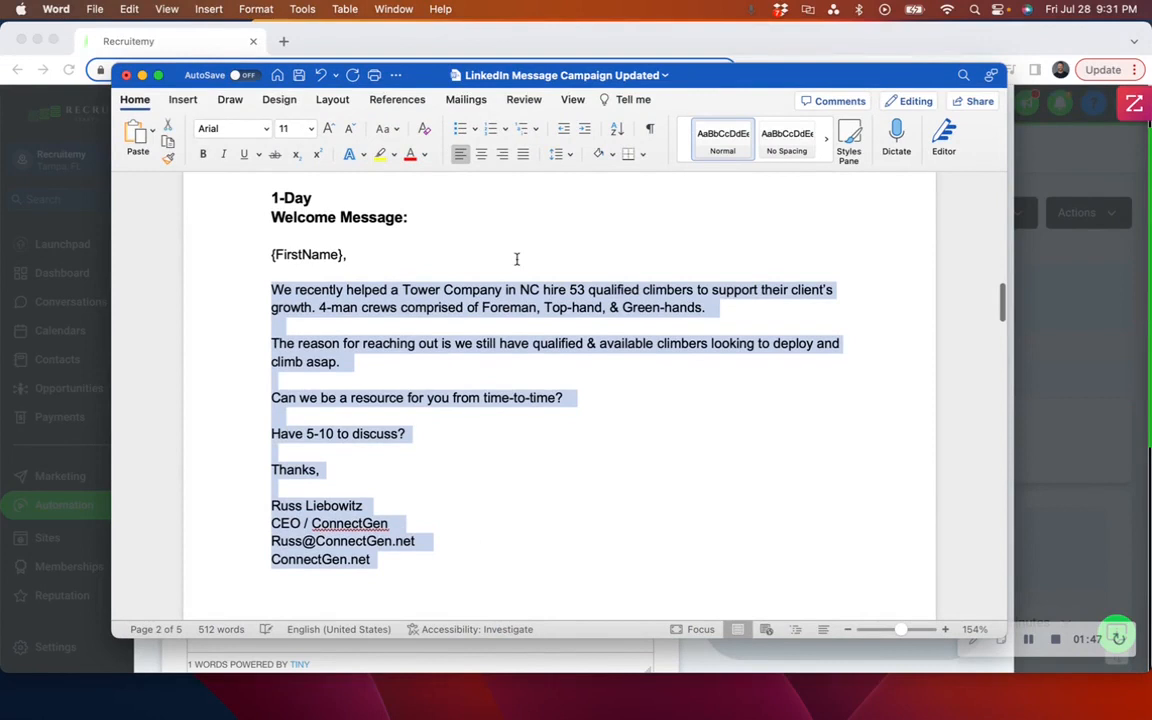
{"action": "left_click", "coordinate": [396, 75]}
{"action": "left_click", "coordinate": [721, 67]}
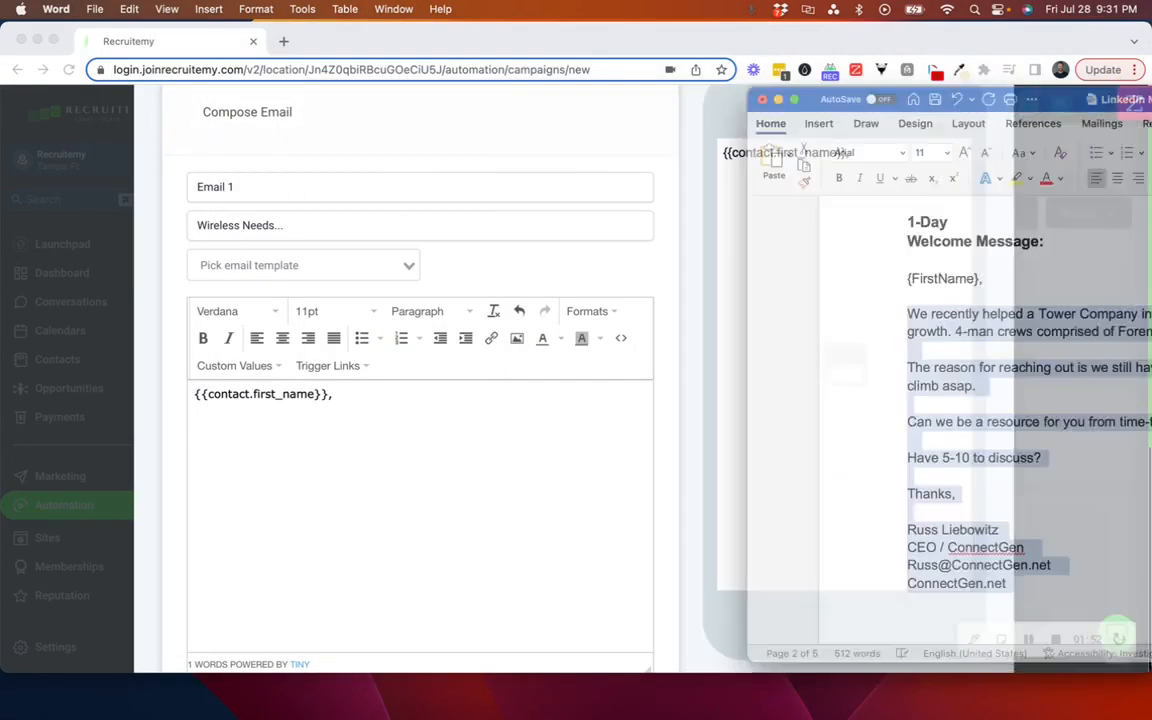
{"action": "left_click", "coordinate": [231, 438]}
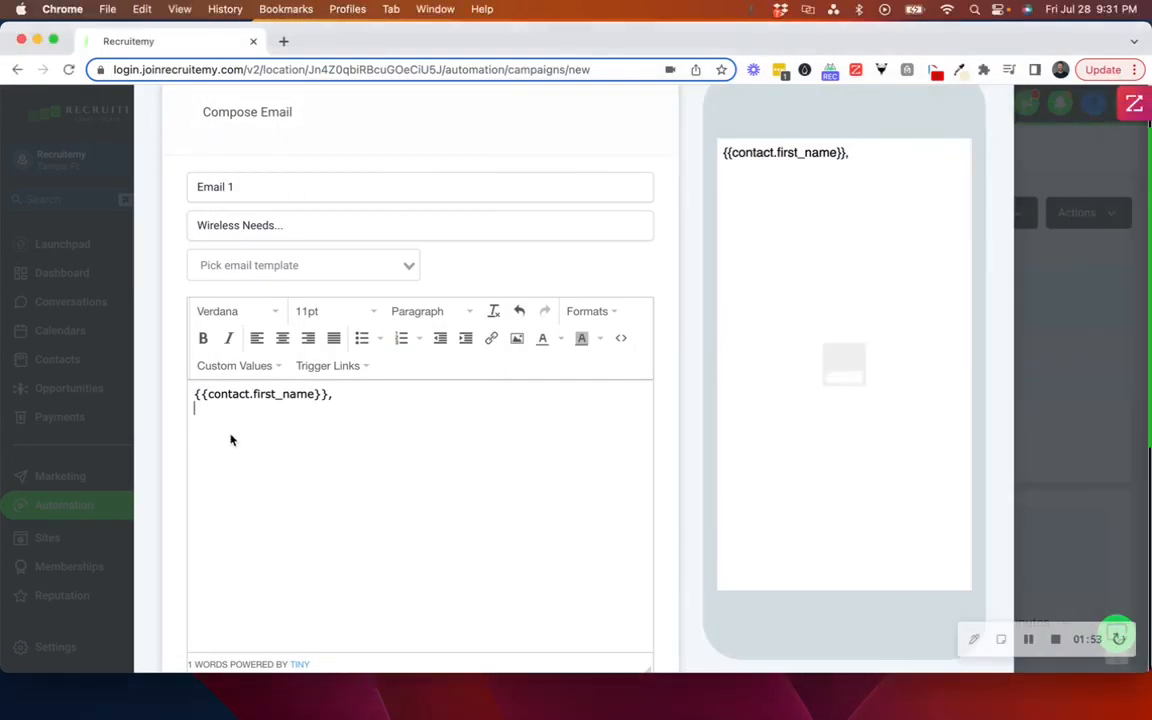
{"action": "key", "text": "super+v"}
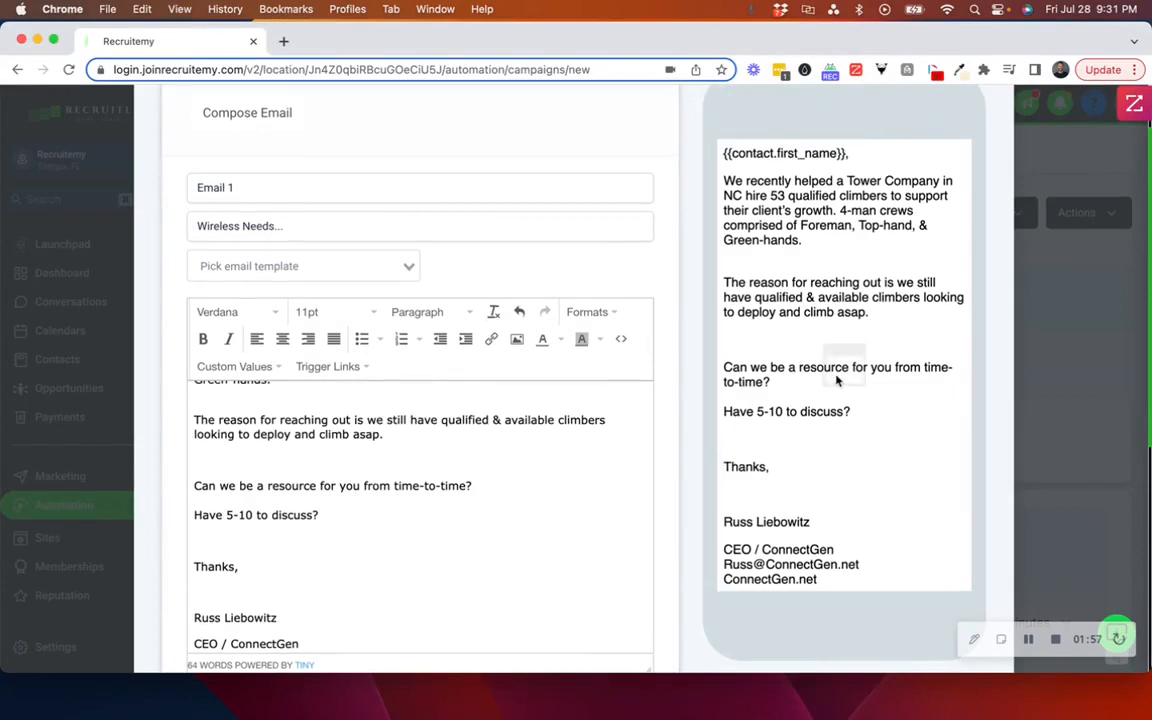
- Review the pasted message in the email body and its mobile preview
{"action": "scroll", "coordinate": [905, 380], "scroll_direction": "up", "scroll_amount": 1}
{"action": "scroll", "coordinate": [862, 380], "scroll_direction": "down", "scroll_amount": 2}
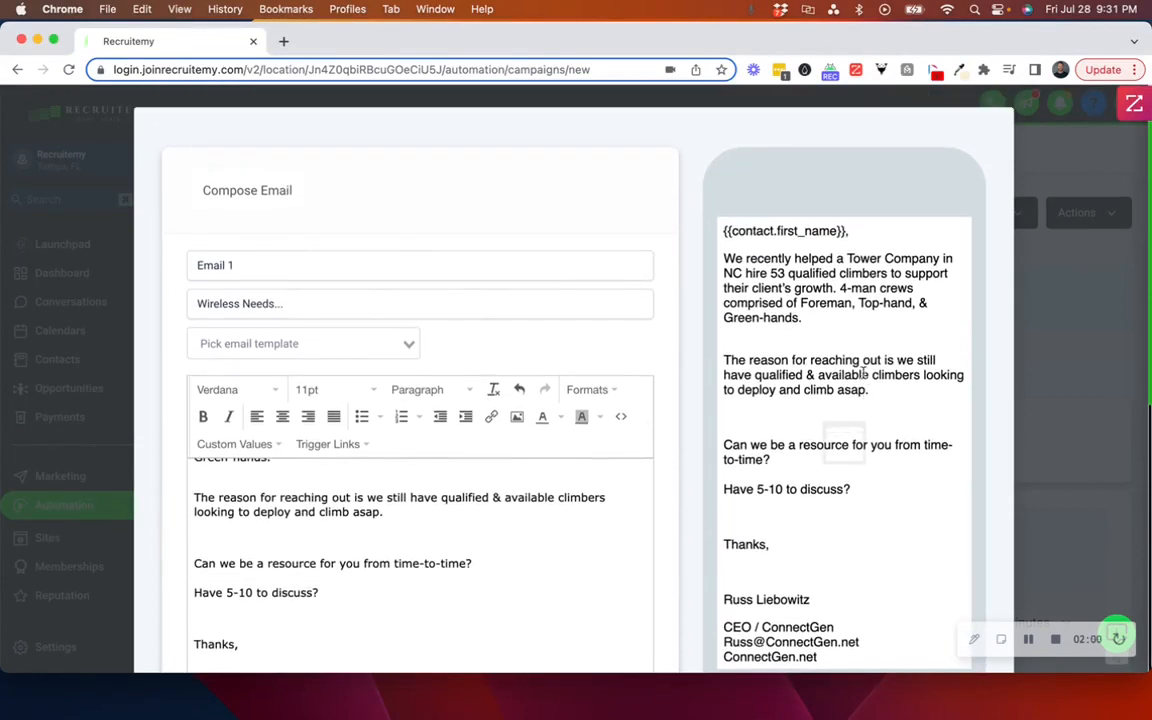
{"action": "scroll", "coordinate": [830, 300], "scroll_direction": "up", "scroll_amount": 1}
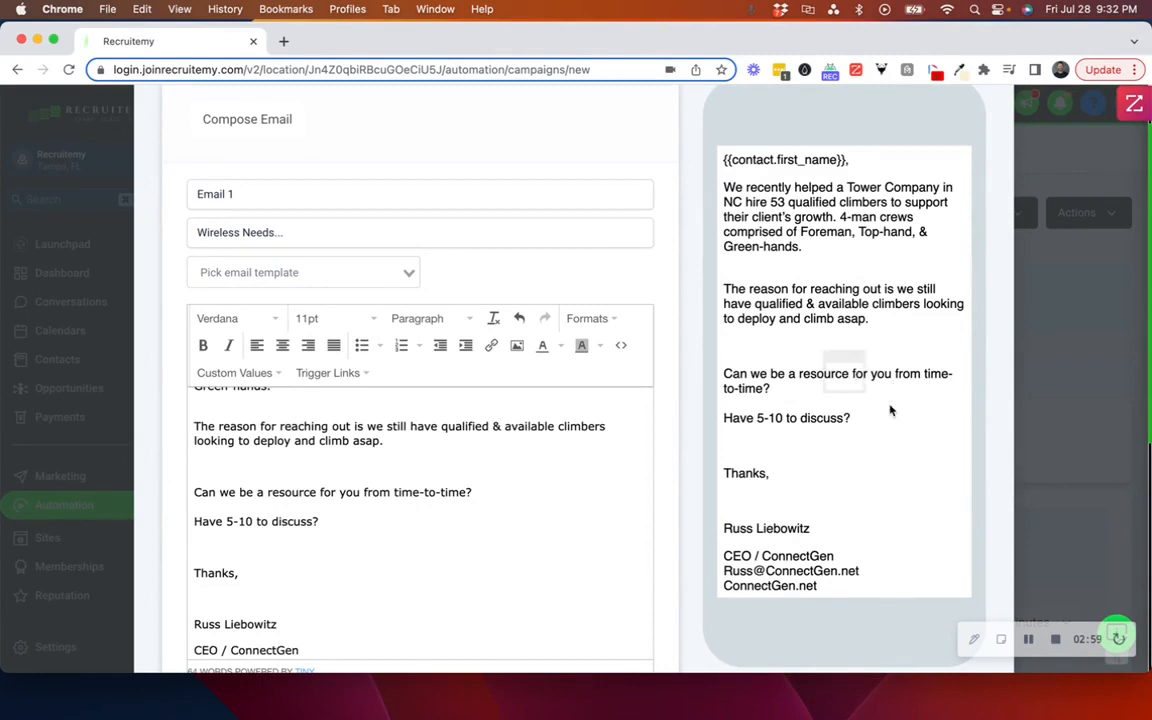
{"action": "scroll", "coordinate": [890, 406], "scroll_direction": "down", "scroll_amount": 1}
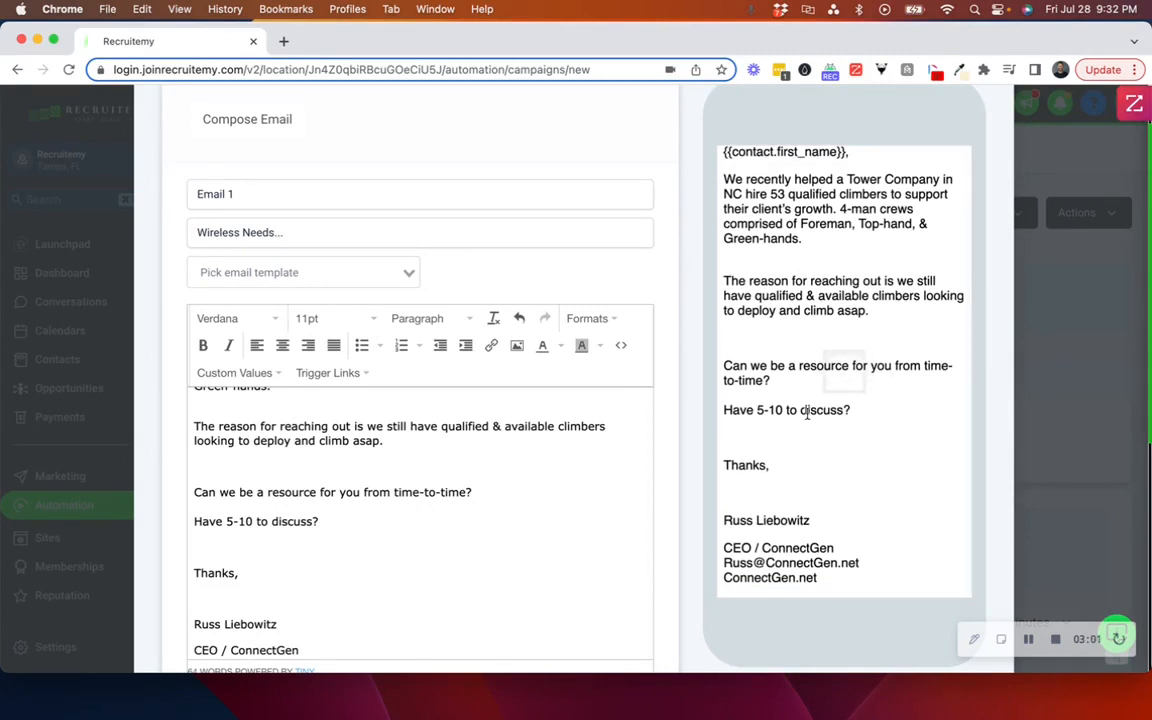
{"action": "scroll", "coordinate": [844, 425], "scroll_direction": "down", "scroll_amount": 3}
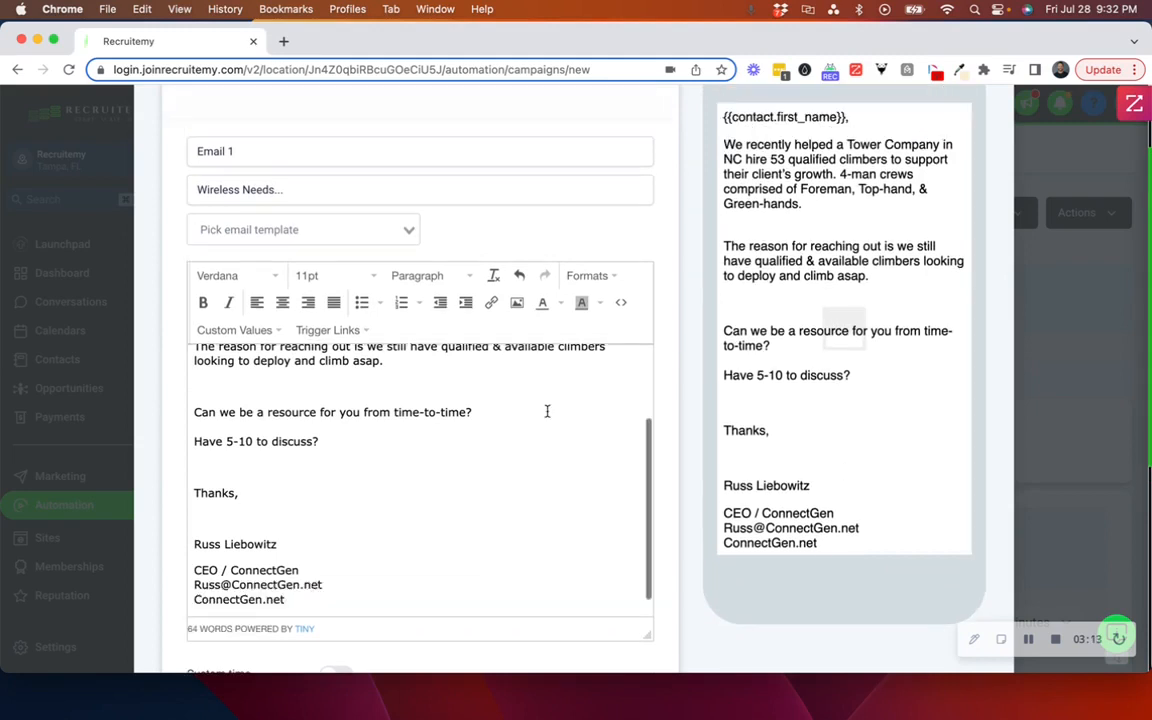
{"action": "scroll", "coordinate": [547, 411], "scroll_direction": "down", "scroll_amount": 2}
{"action": "scroll", "coordinate": [547, 411], "scroll_direction": "up", "scroll_amount": 5}
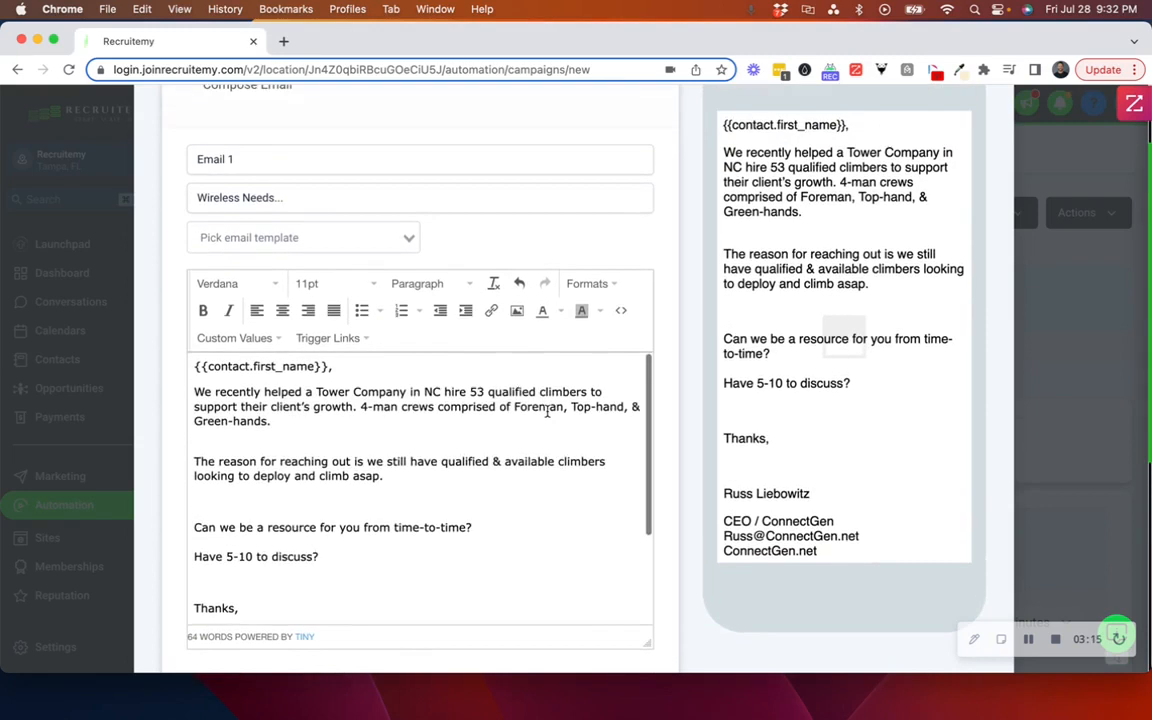
- Enable a custom send time for the email, exclude Saturday and Sunday, and save the event
{"action": "scroll", "coordinate": [547, 411], "scroll_direction": "down", "scroll_amount": 6}
{"action": "left_click", "coordinate": [336, 501]}
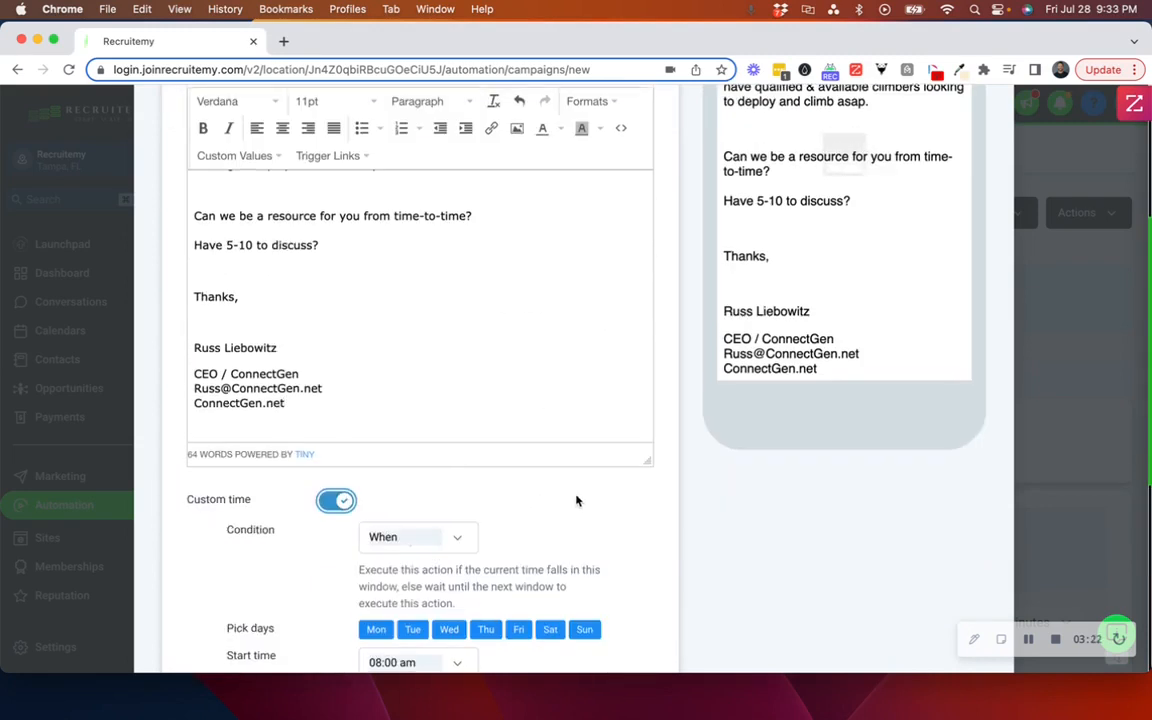
{"action": "scroll", "coordinate": [576, 500], "scroll_direction": "down", "scroll_amount": 3}
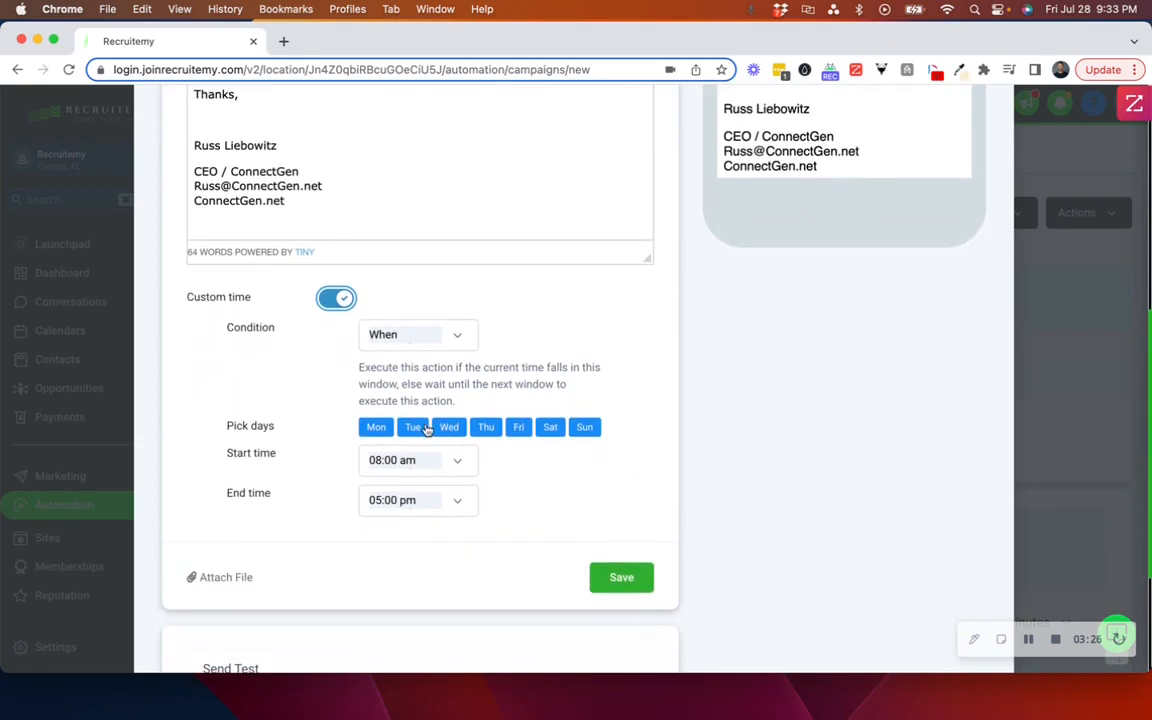
{"action": "left_click", "coordinate": [551, 428]}
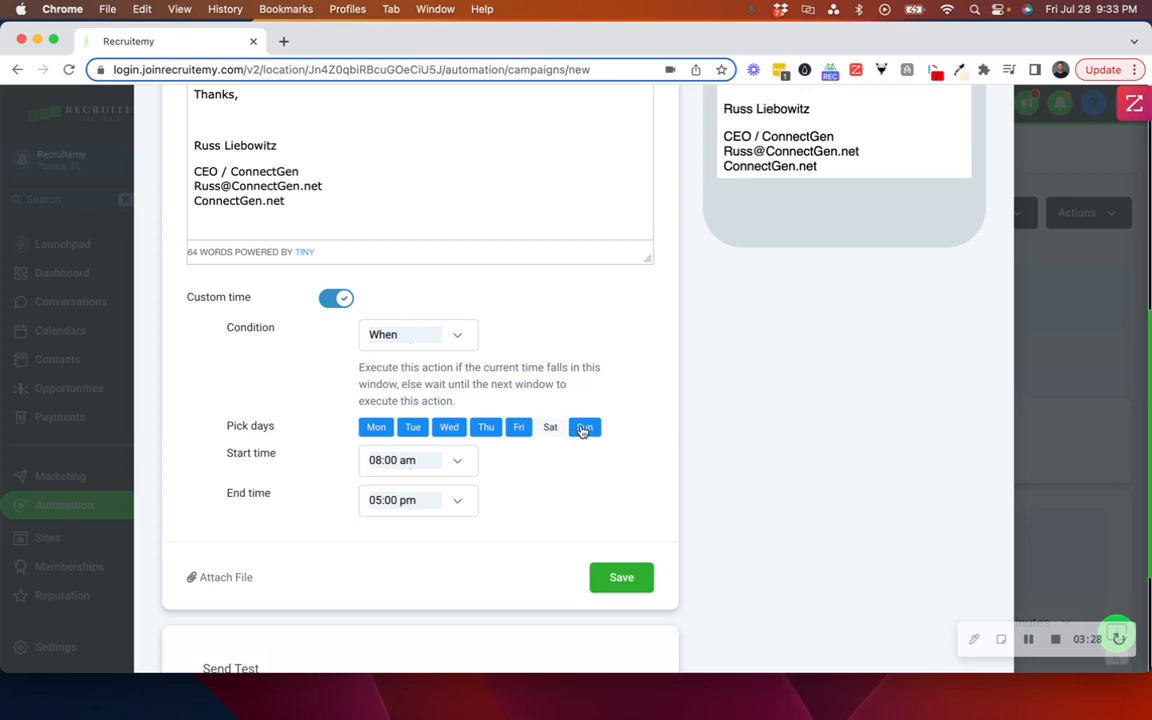
{"action": "left_click", "coordinate": [584, 428]}
{"action": "scroll", "coordinate": [546, 513], "scroll_direction": "down", "scroll_amount": 2}
{"action": "left_click", "coordinate": [612, 530]}
- Add a second email event to the campaign below Email 1
{"action": "scroll", "coordinate": [644, 390], "scroll_direction": "down", "scroll_amount": 3}
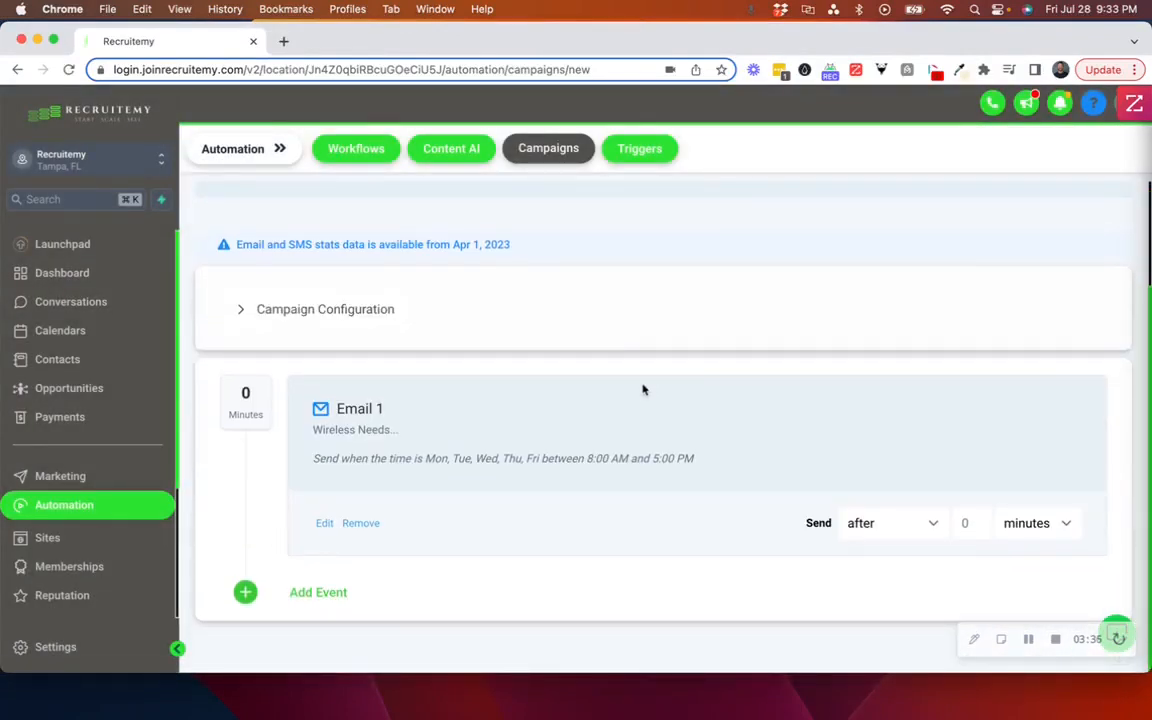
{"action": "left_click", "coordinate": [338, 594]}
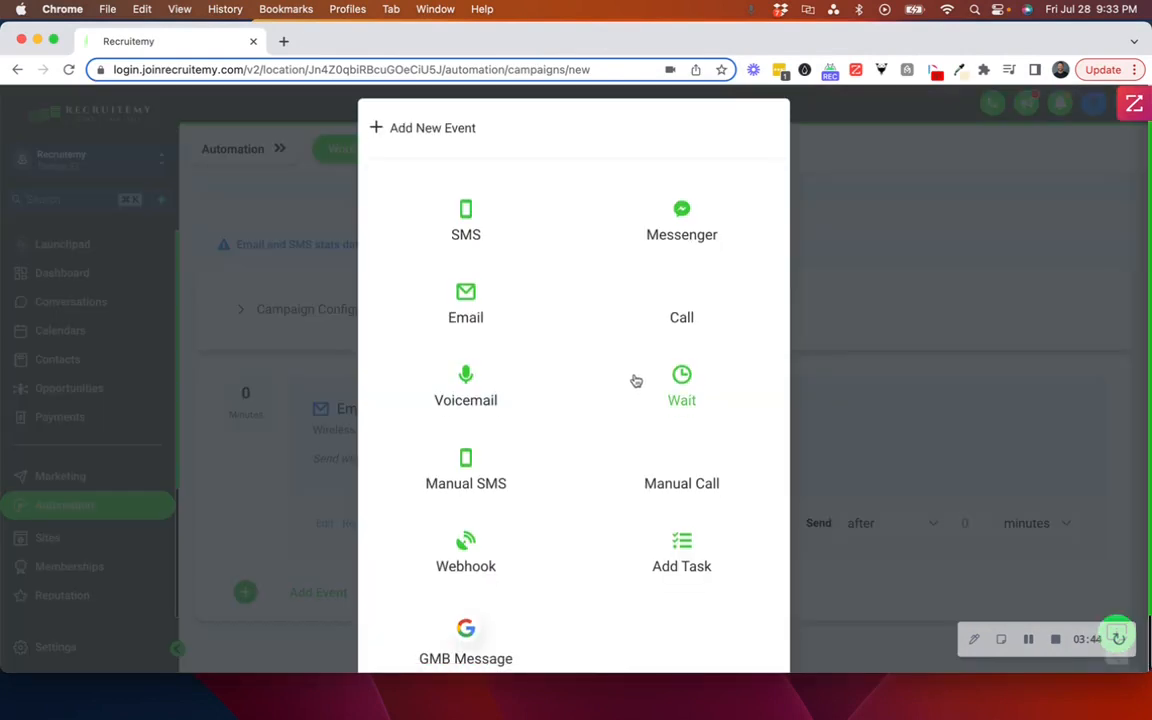
{"action": "scroll", "coordinate": [650, 386], "scroll_direction": "down", "scroll_amount": 2}
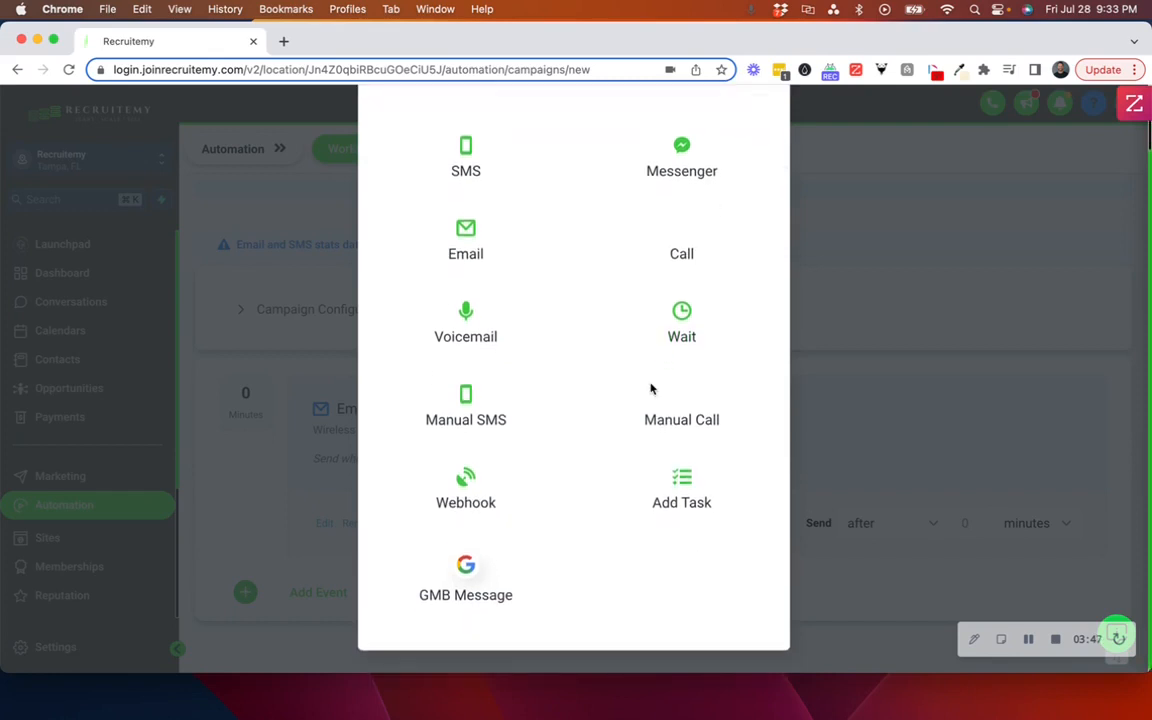
{"action": "scroll", "coordinate": [650, 388], "scroll_direction": "up", "scroll_amount": 2}
{"action": "left_click", "coordinate": [488, 323]}
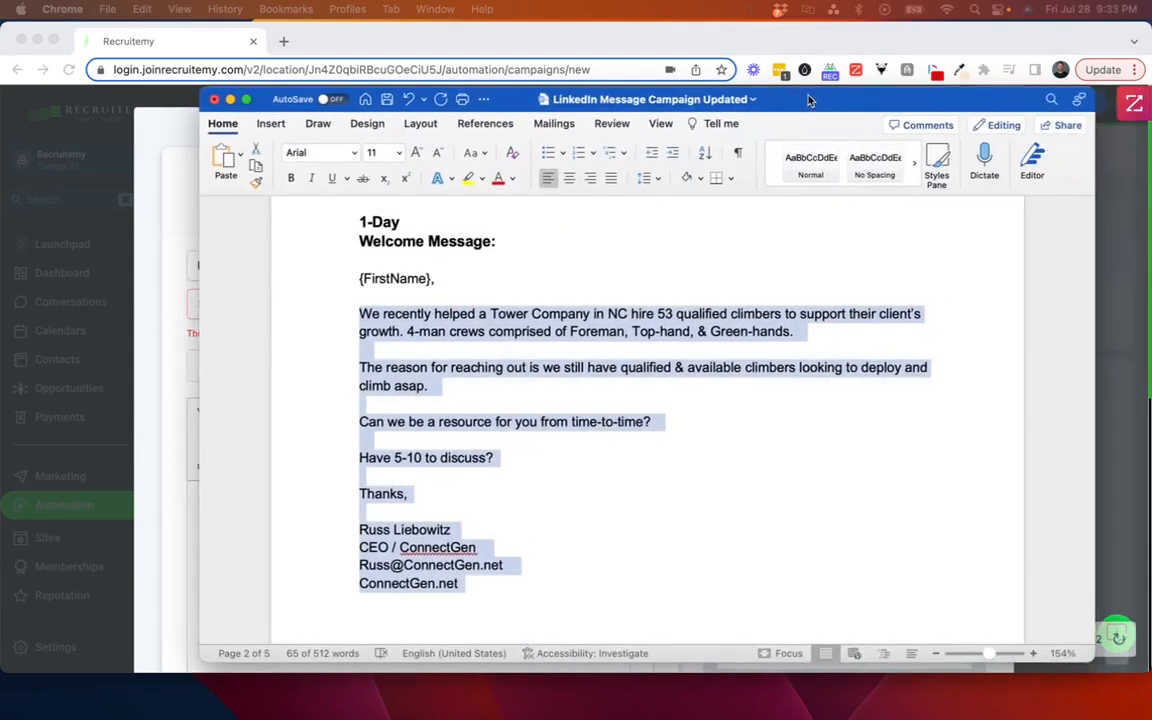
- Switch to the Word document and copy the "Send 3 Days After Previous Message if No Reply" text, including its sign-off
{"action": "scroll", "coordinate": [787, 432], "scroll_direction": "down", "scroll_amount": 3}
{"action": "scroll", "coordinate": [781, 440], "scroll_direction": "down", "scroll_amount": 8}
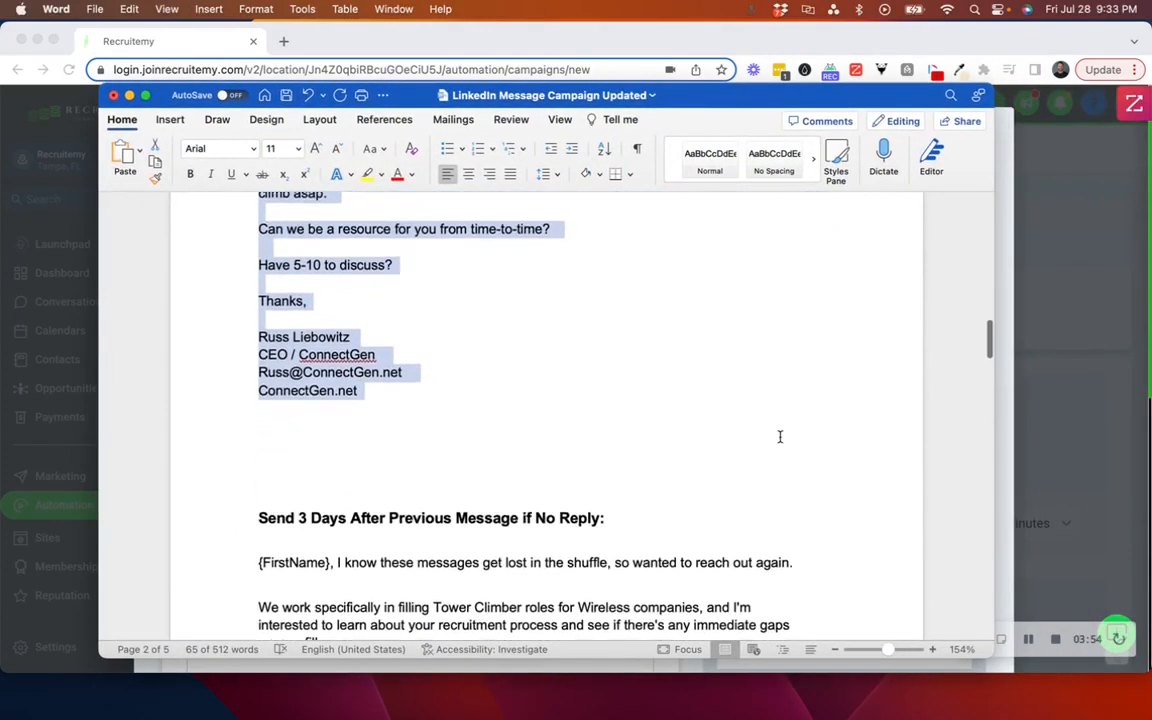
{"action": "scroll", "coordinate": [766, 420], "scroll_direction": "down", "scroll_amount": 2}
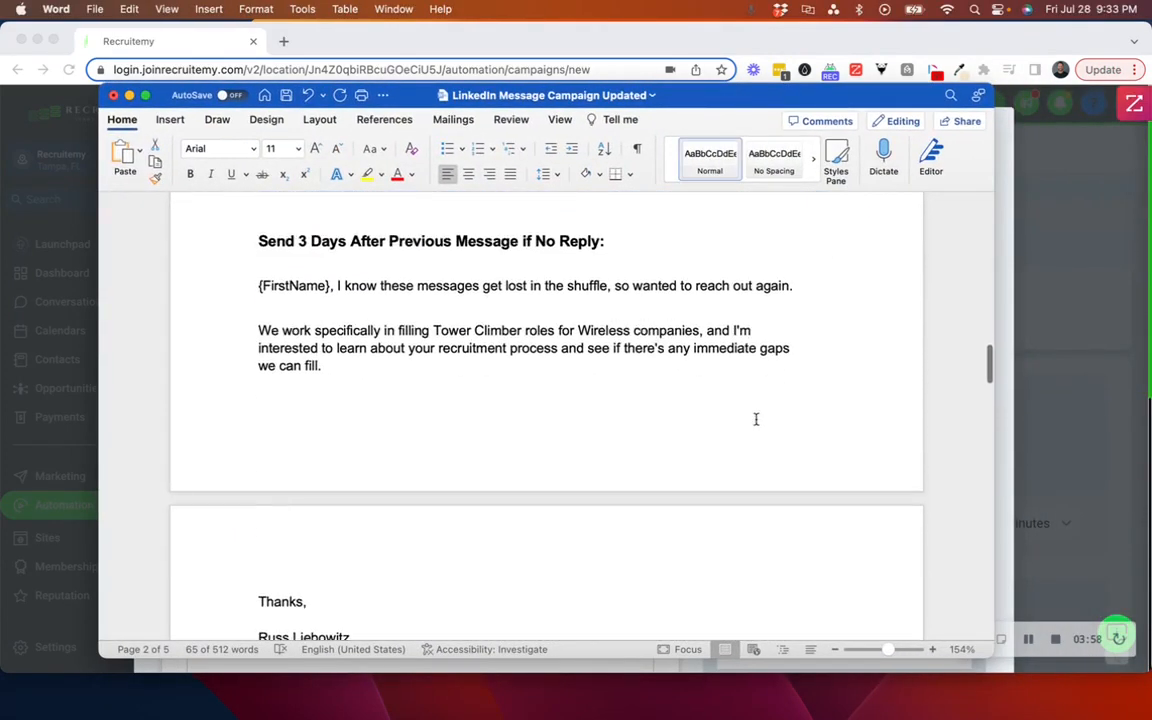
{"action": "left_click_drag", "start_coordinate": [281, 287], "coordinate": [445, 571]}
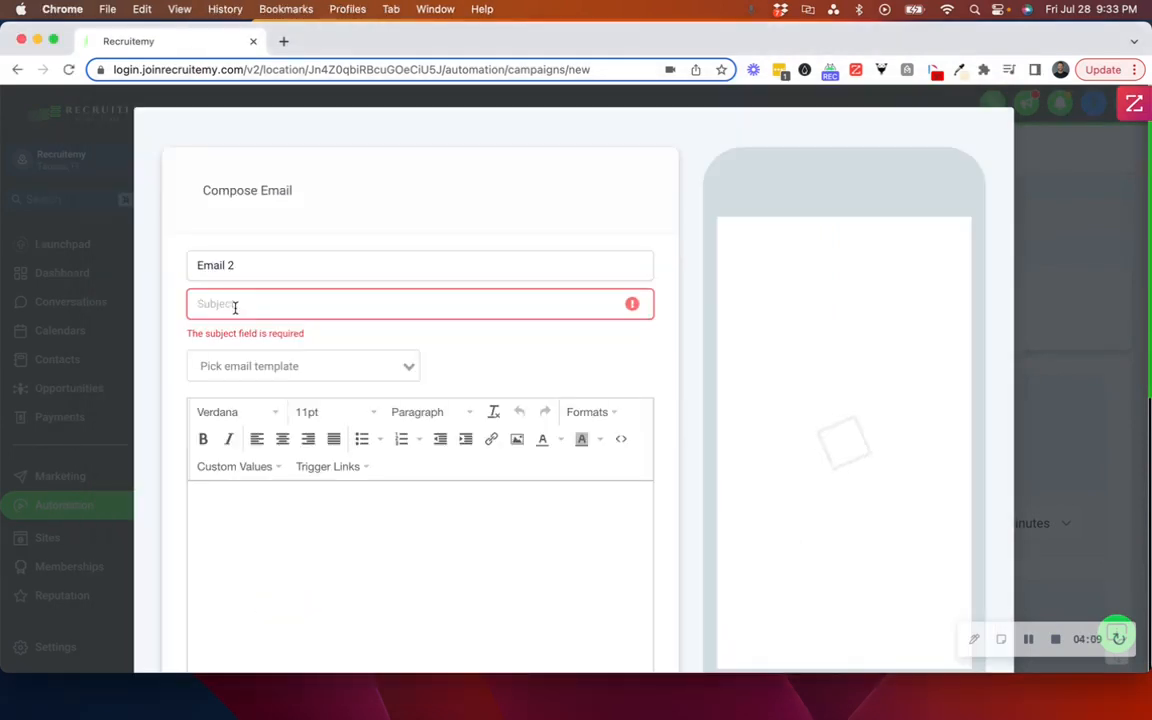
- In Chrome, set Email 2's subject to "Follow-up" and fill its body with the contact's First Name custom value, a comma and the copied message
{"action": "left_click", "coordinate": [235, 305]}
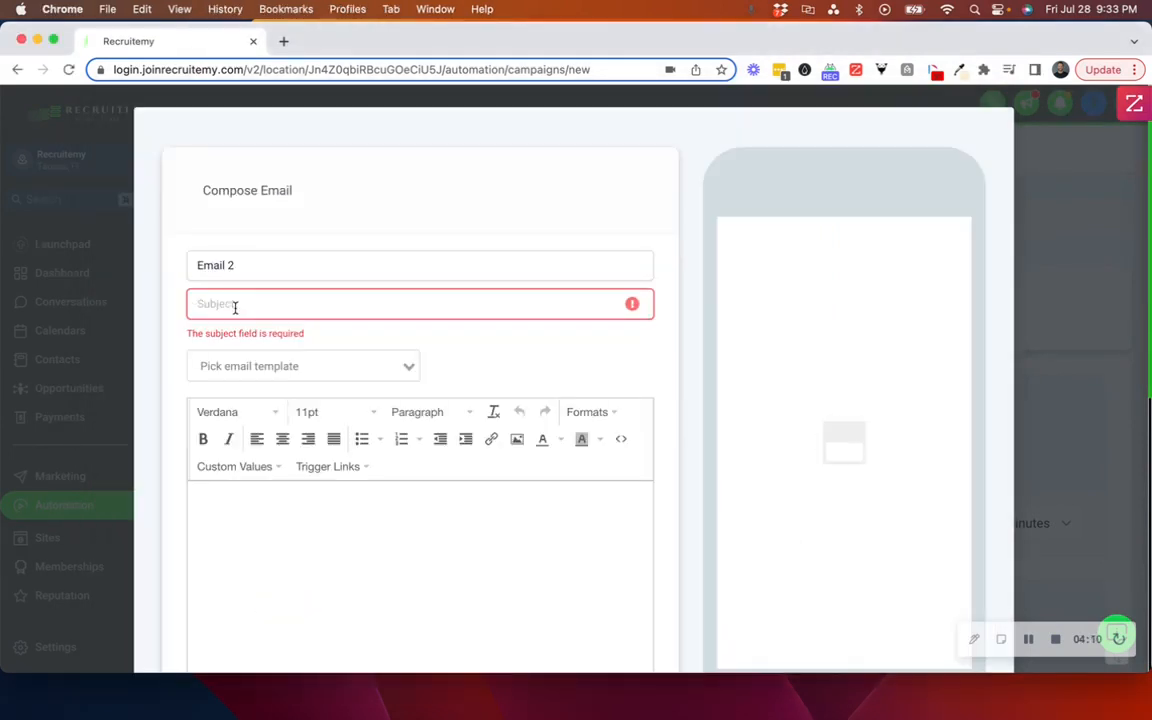
{"action": "type", "text": "Follow-up"}
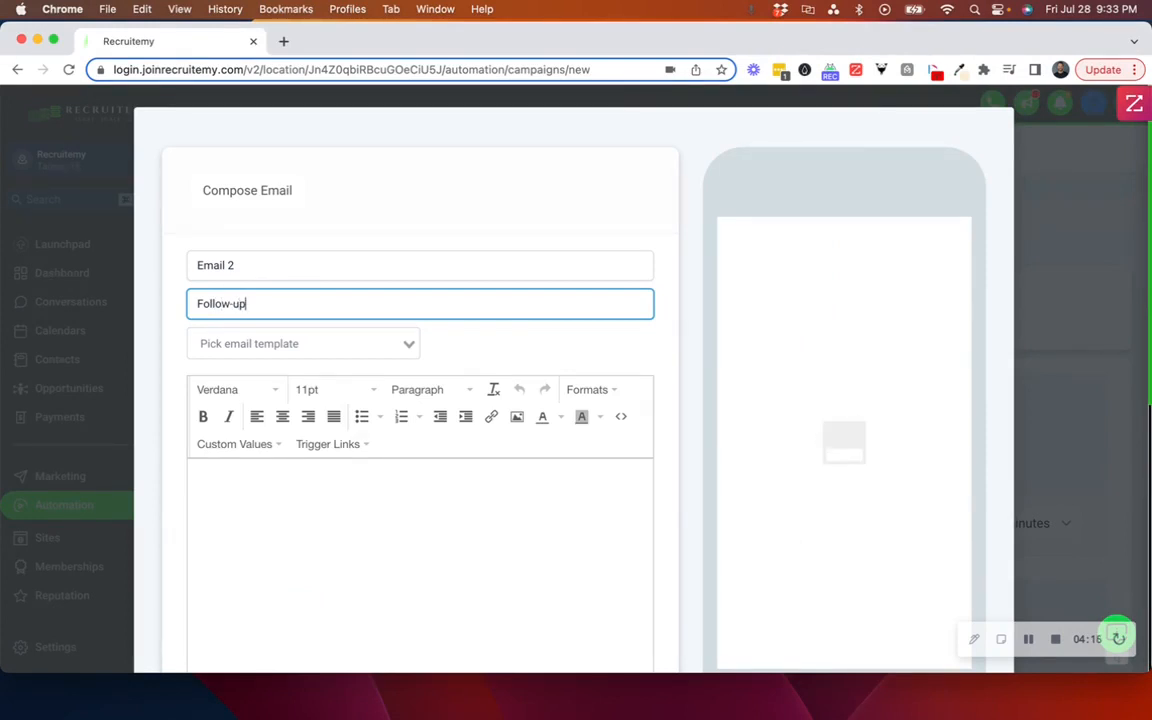
{"action": "left_click", "coordinate": [269, 477]}
{"action": "left_click", "coordinate": [278, 445]}
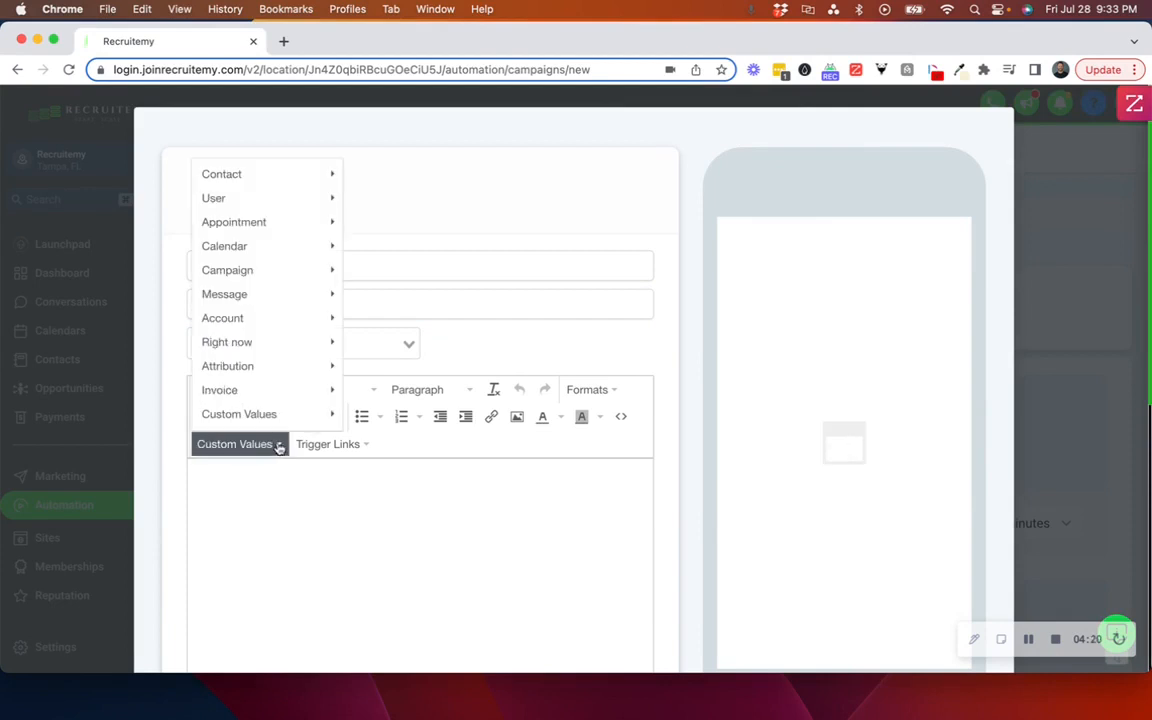
{"action": "mouse_move", "coordinate": [260, 222]}
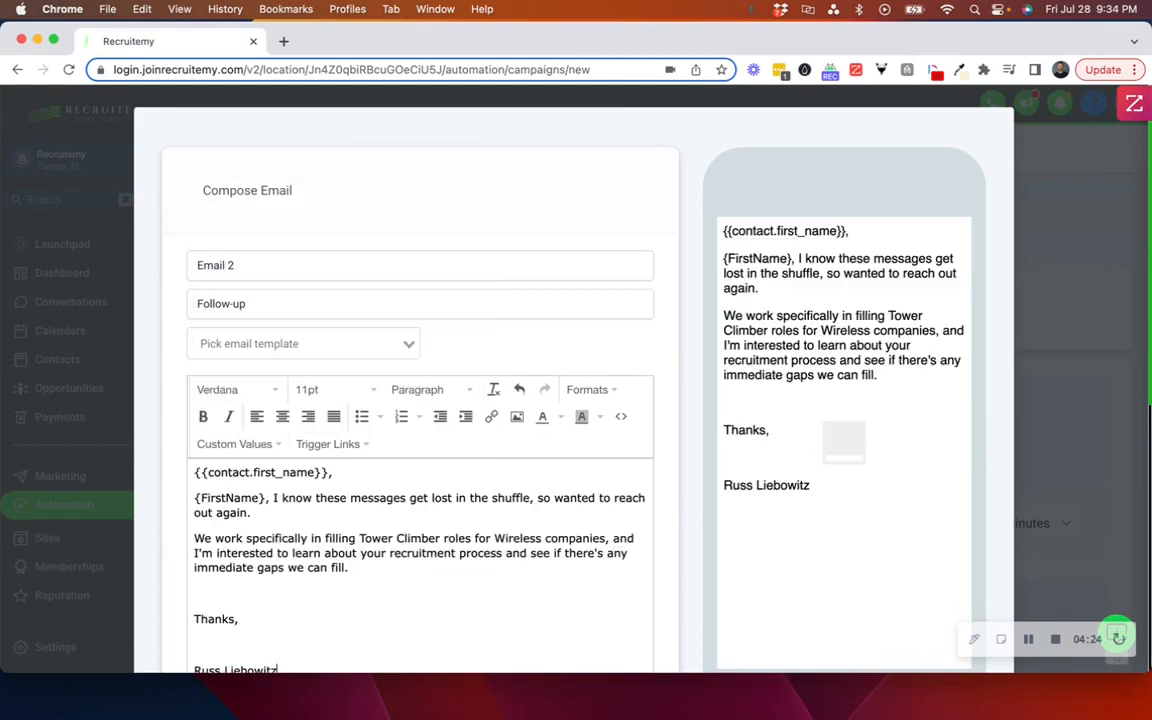
- Delete the leftover "{FirstName}," placeholder from the start of the pasted message
{"action": "left_click", "coordinate": [272, 497]}
{"action": "key", "text": "BackSpace"}
{"action": "key", "text": "BackSpace"}
{"action": "key", "text": "BackSpace"}
{"action": "key", "text": "BackSpace"}
{"action": "key", "text": "BackSpace"}
{"action": "key", "text": "BackSpace"}
{"action": "key", "text": "BackSpace"}
{"action": "key", "text": "BackSpace"}
{"action": "key", "text": "BackSpace"}
{"action": "key", "text": "BackSpace"}
{"action": "key", "text": "BackSpace"}
{"action": "key", "text": "BackSpace"}
{"action": "key", "text": "BackSpace"}
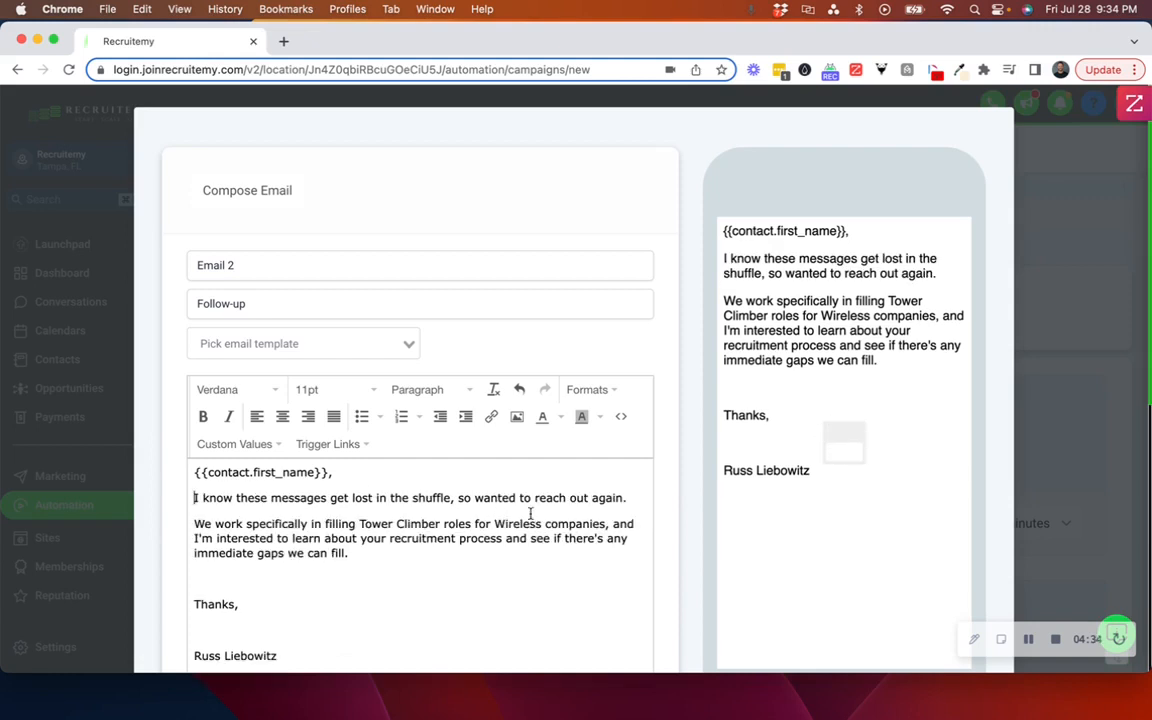
- Save the follow-up email event and set it to send after 2 days
{"action": "scroll", "coordinate": [539, 497], "scroll_direction": "down", "scroll_amount": 1}
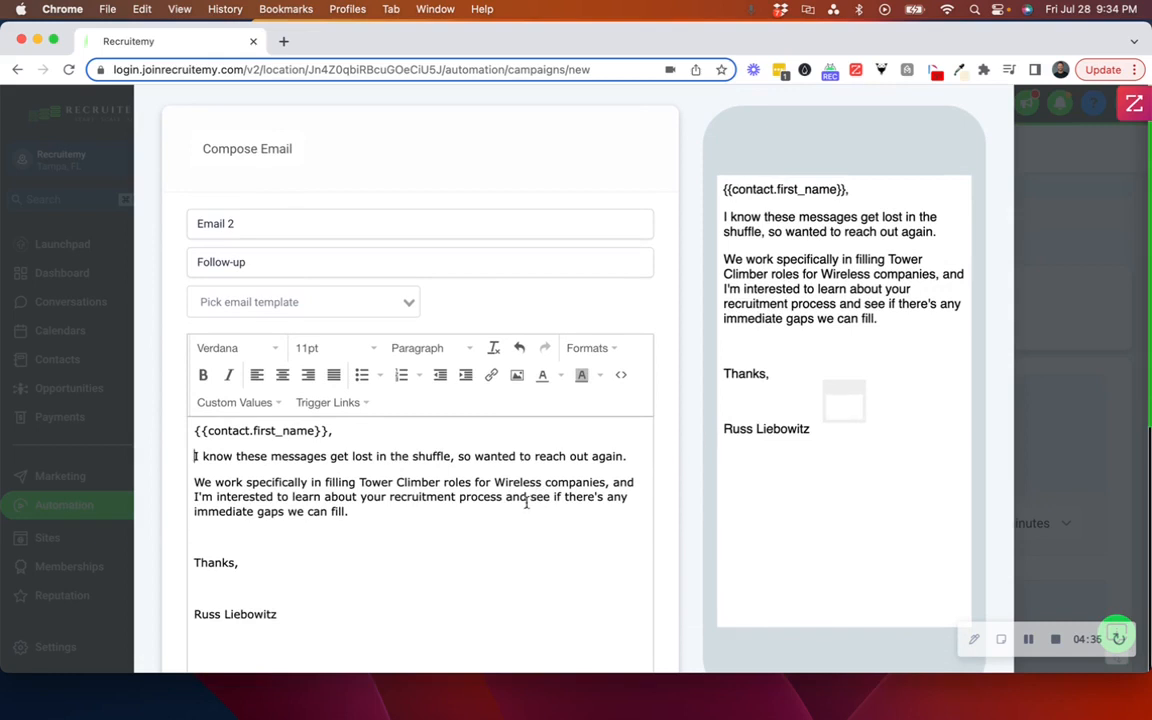
{"action": "scroll", "coordinate": [557, 514], "scroll_direction": "down", "scroll_amount": 2}
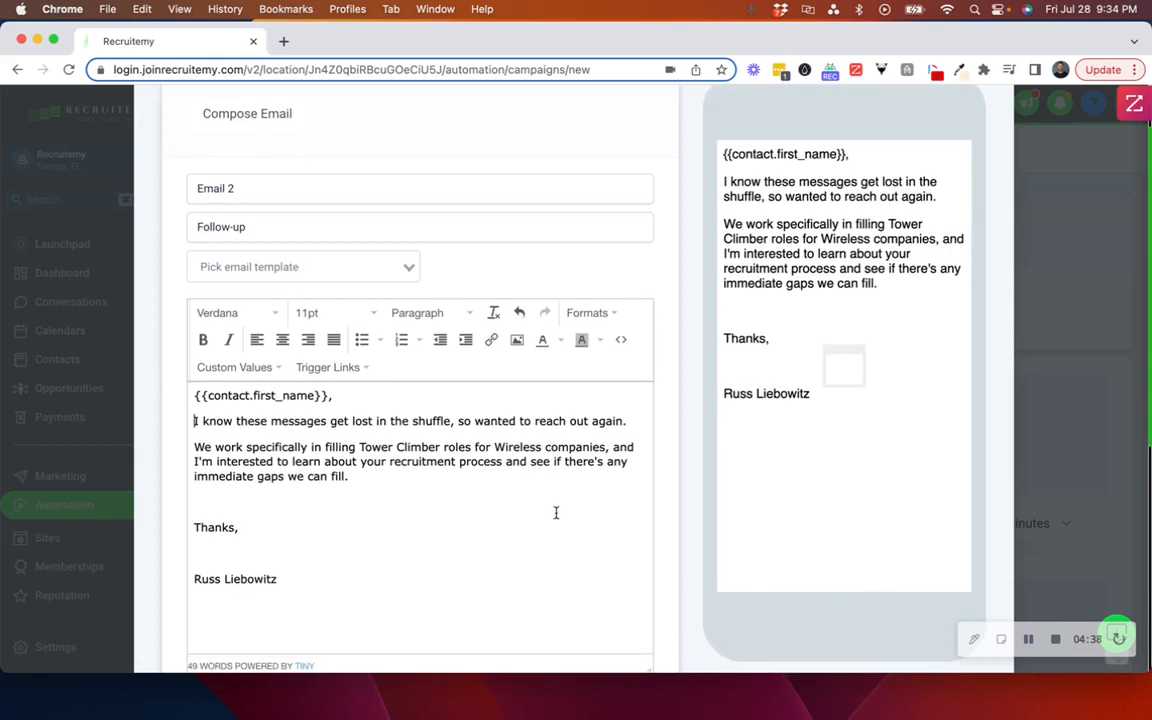
{"action": "scroll", "coordinate": [556, 512], "scroll_direction": "down", "scroll_amount": 4}
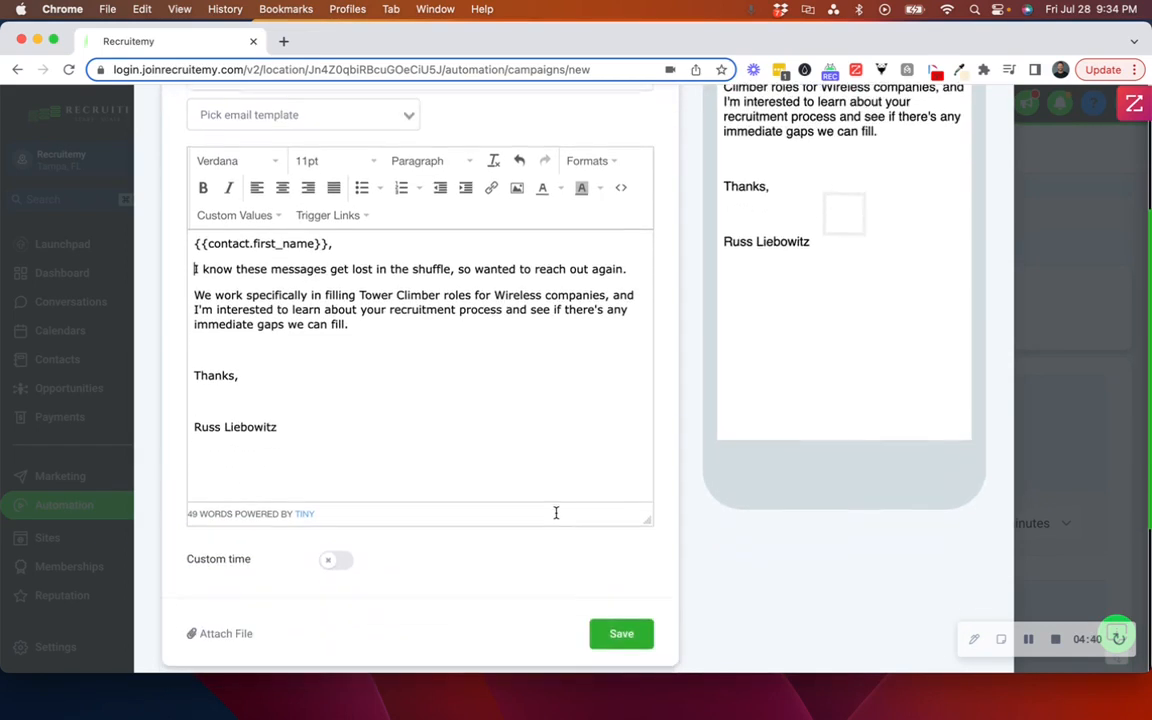
{"action": "scroll", "coordinate": [557, 519], "scroll_direction": "down", "scroll_amount": 3}
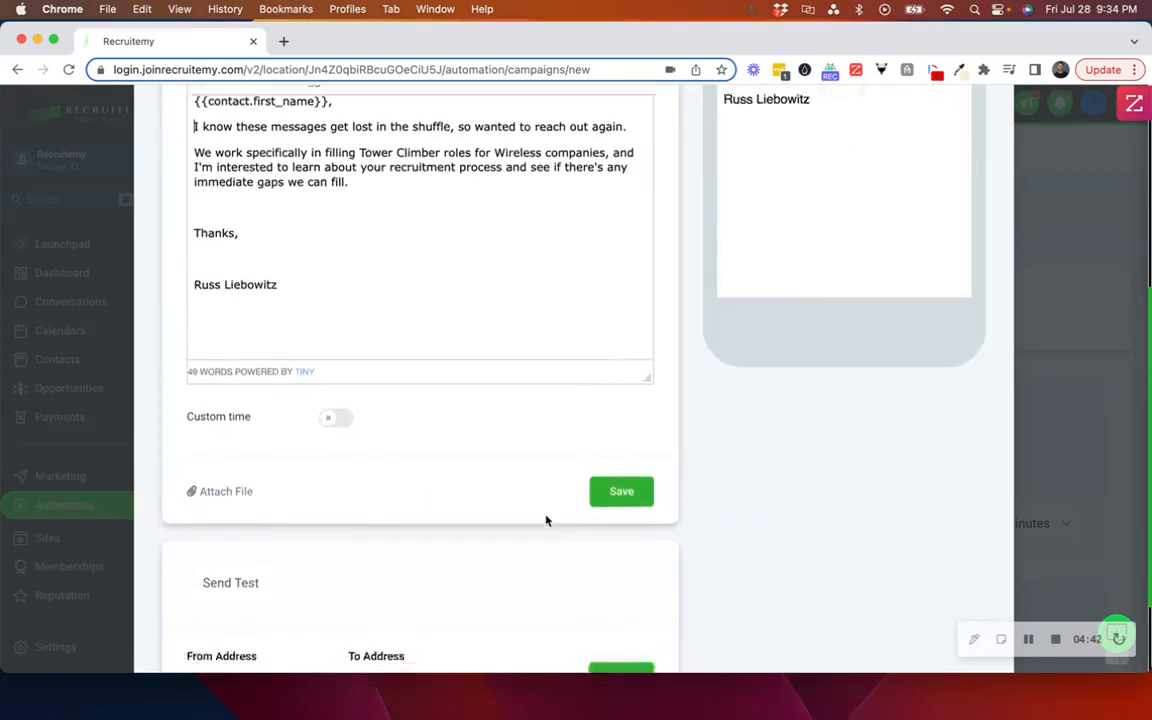
{"action": "scroll", "coordinate": [546, 520], "scroll_direction": "down", "scroll_amount": 2}
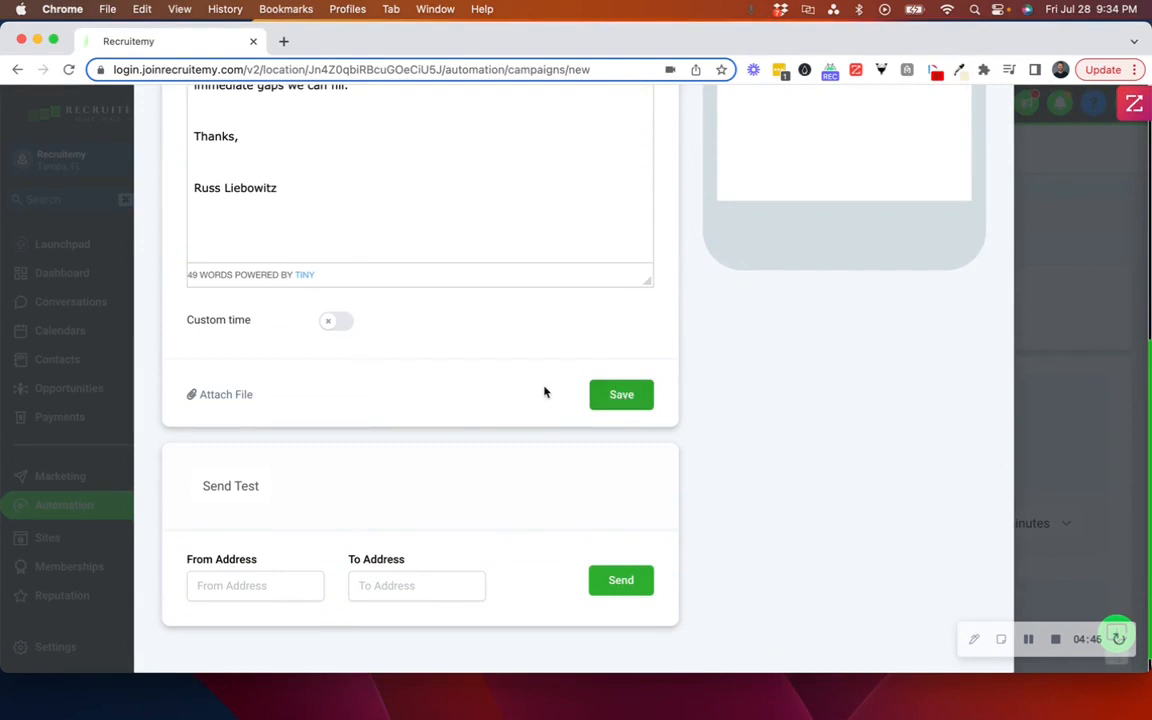
{"action": "scroll", "coordinate": [545, 391], "scroll_direction": "up", "scroll_amount": 10}
{"action": "scroll", "coordinate": [538, 390], "scroll_direction": "down", "scroll_amount": 10}
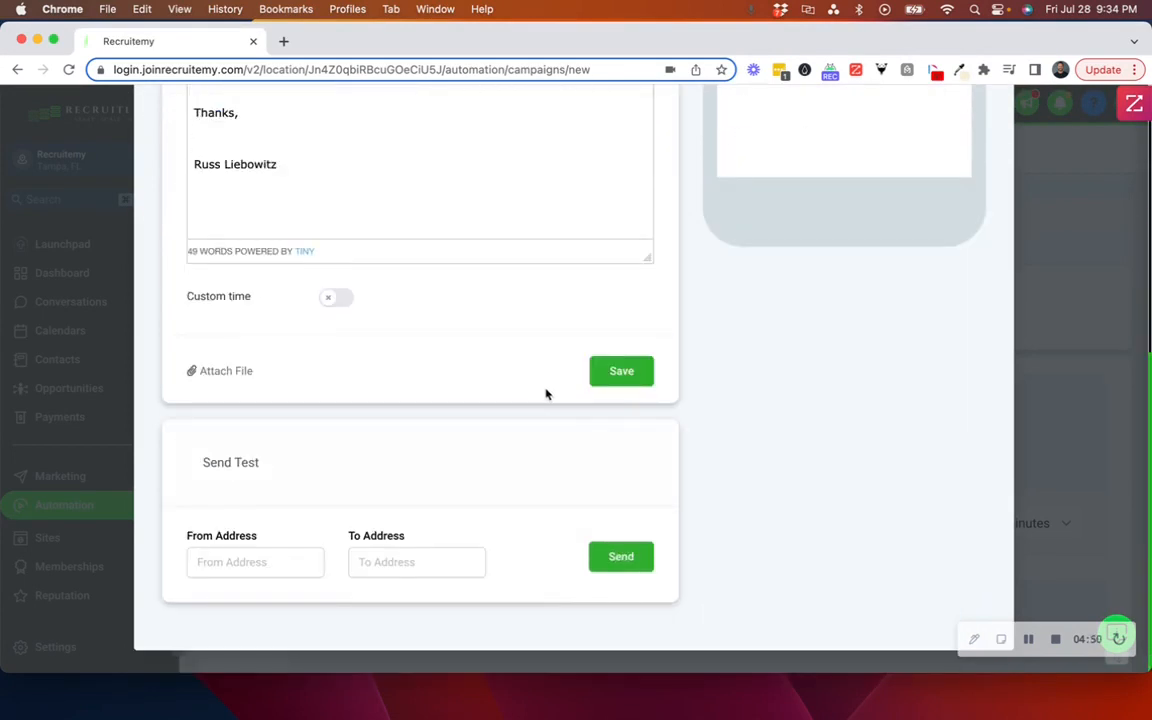
{"action": "left_click", "coordinate": [621, 371]}
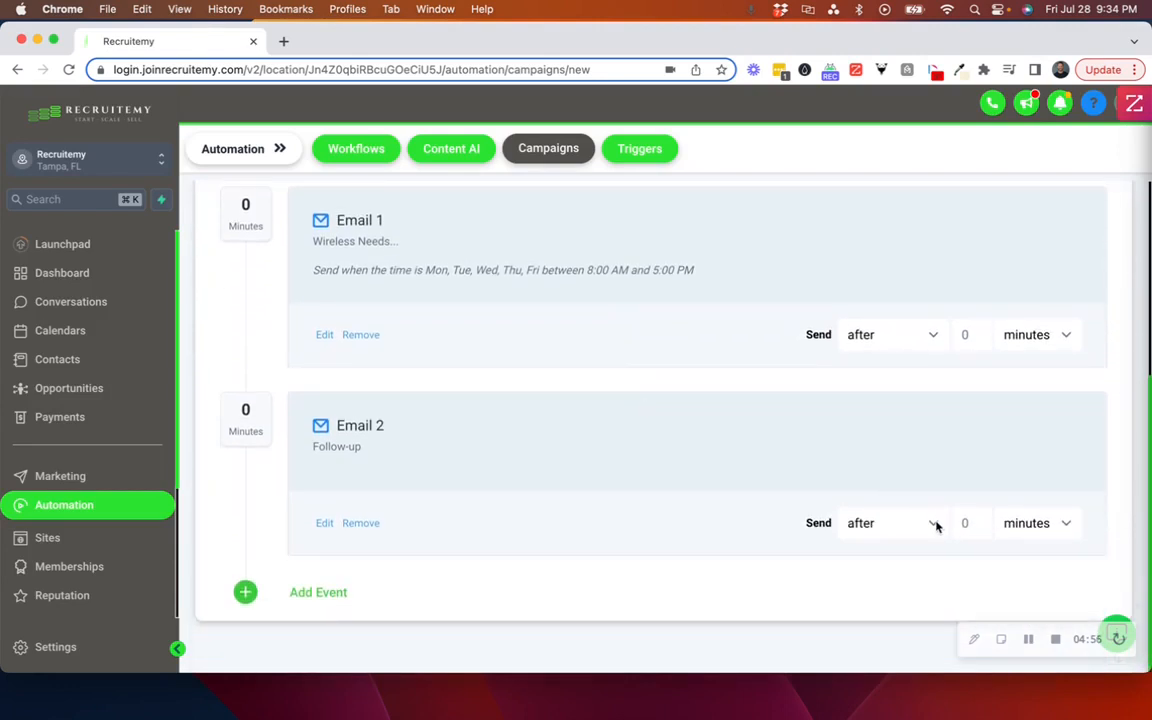
{"action": "left_click", "coordinate": [933, 524]}
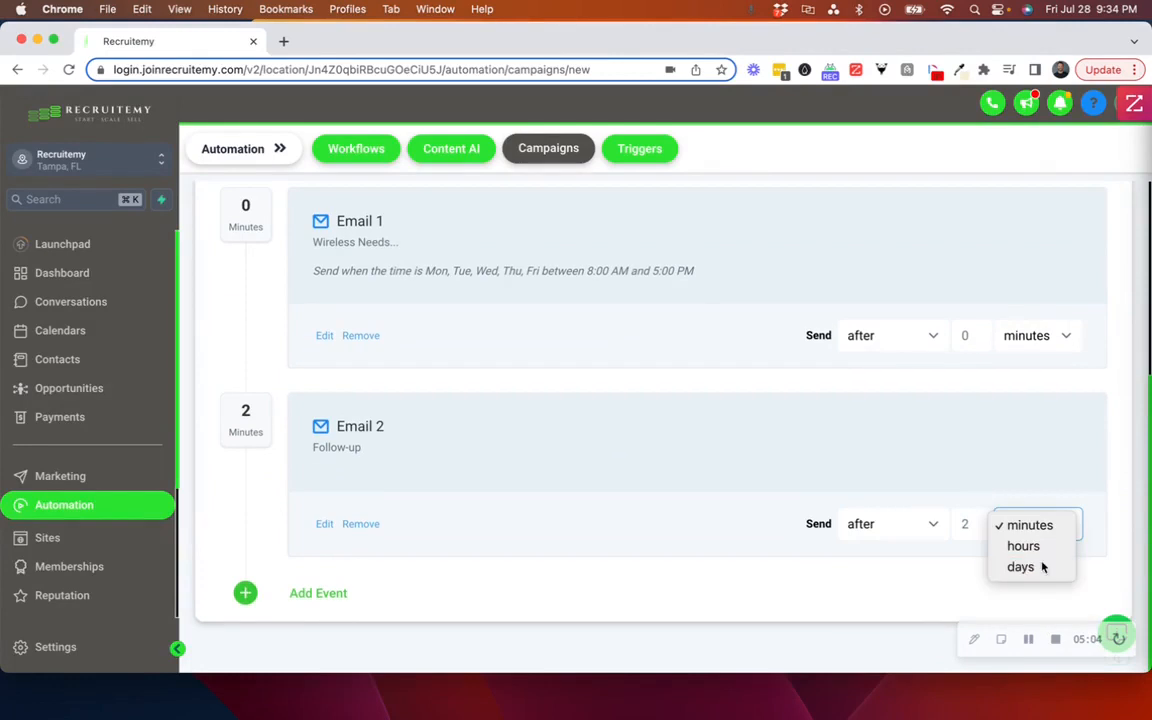
{"action": "left_click", "coordinate": [1034, 566]}
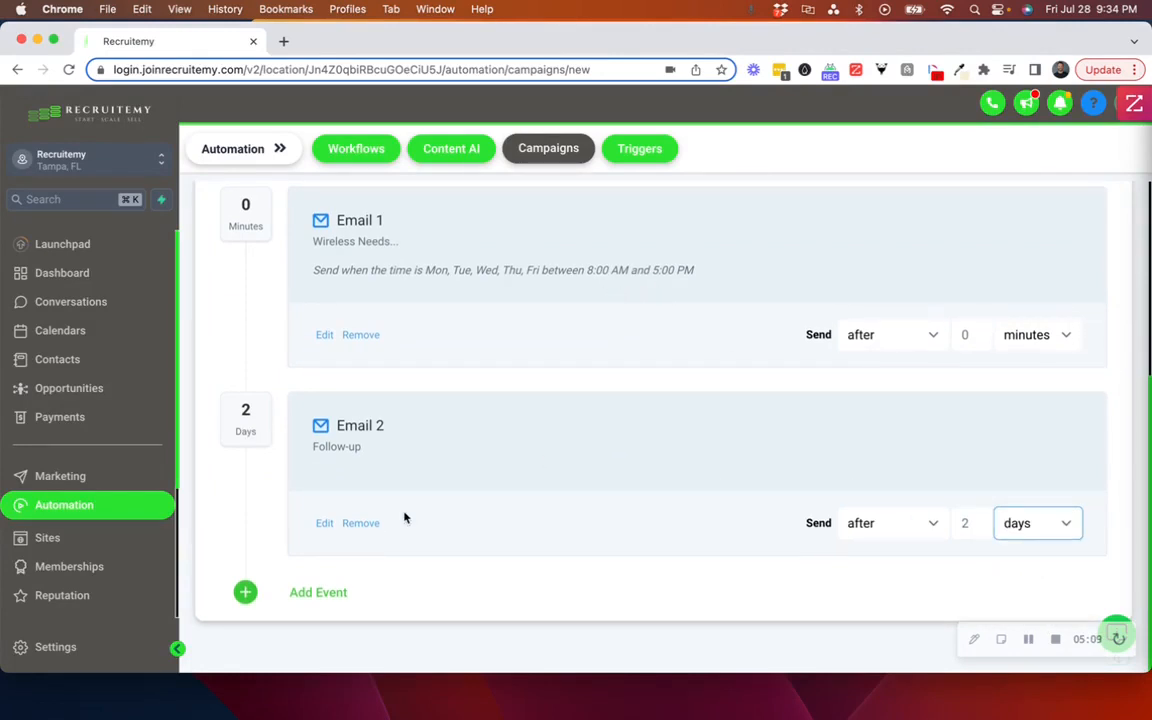
- Add a voicemail event to the campaign and close its editor without uploading a file
{"action": "left_click", "coordinate": [316, 592]}
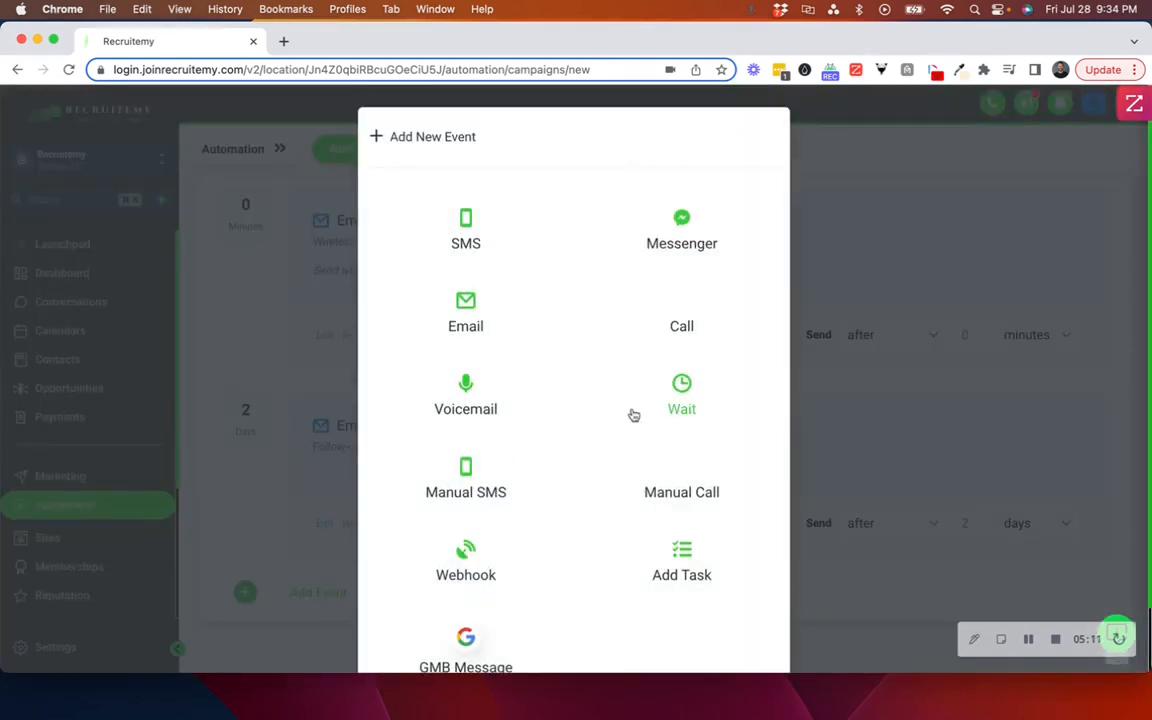
{"action": "left_click", "coordinate": [430, 400]}
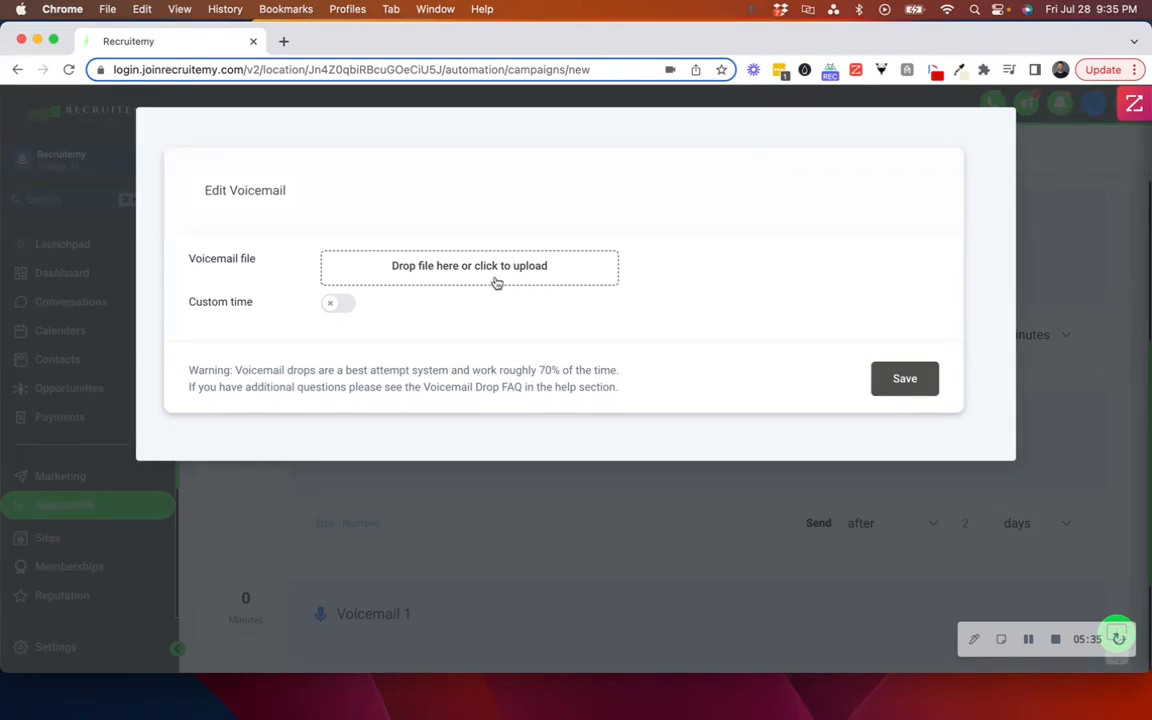
{"action": "left_click", "coordinate": [340, 105]}
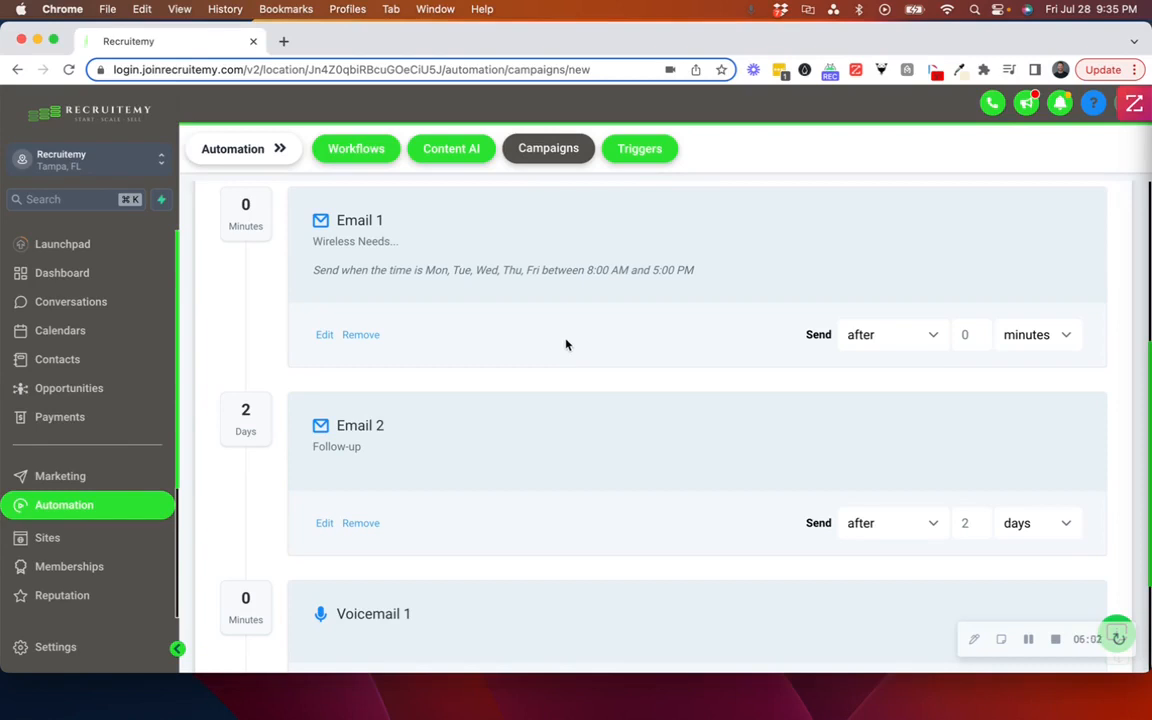
- Try the "before" and "immediately" send timings on the voicemail event
{"action": "scroll", "coordinate": [620, 355], "scroll_direction": "down", "scroll_amount": 4}
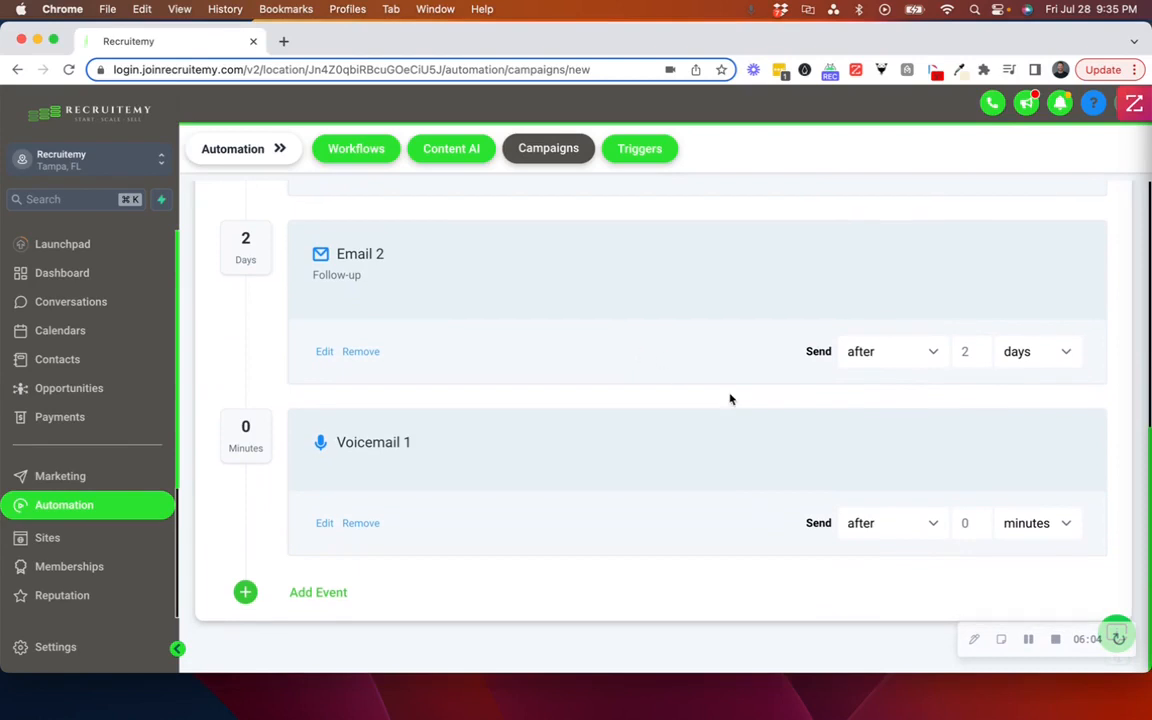
{"action": "left_click", "coordinate": [934, 523]}
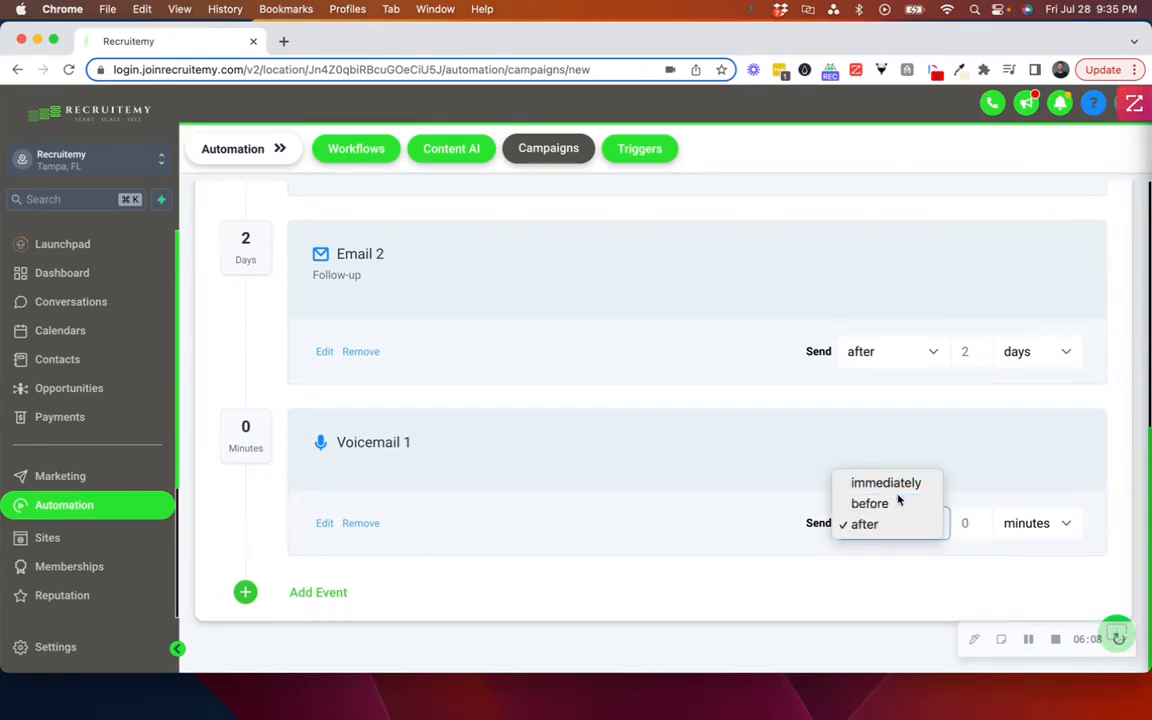
{"action": "left_click", "coordinate": [897, 501]}
{"action": "left_click", "coordinate": [934, 523]}
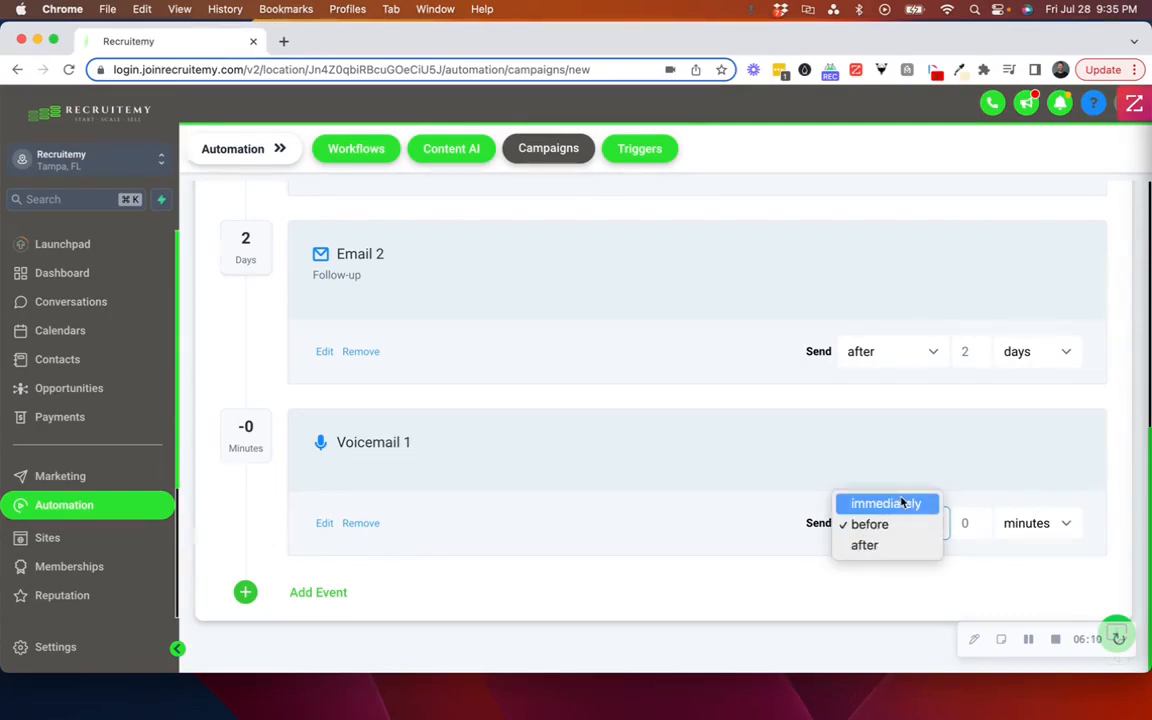
{"action": "left_click", "coordinate": [904, 506]}
- Set the voicemail event to send after 2 days
{"action": "left_click", "coordinate": [1013, 524]}
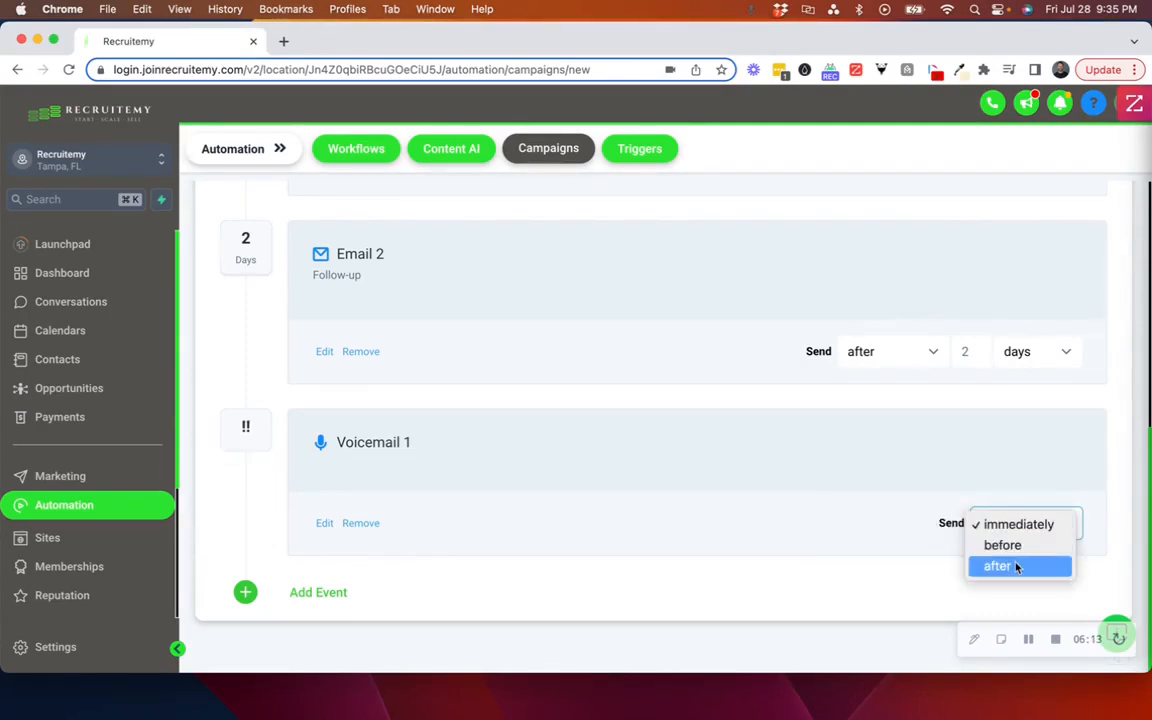
{"action": "left_click", "coordinate": [1017, 567]}
{"action": "left_click", "coordinate": [968, 523]}
{"action": "key", "text": "BackSpace"}
{"action": "type", "text": "2"}
{"action": "left_click", "coordinate": [1064, 523]}
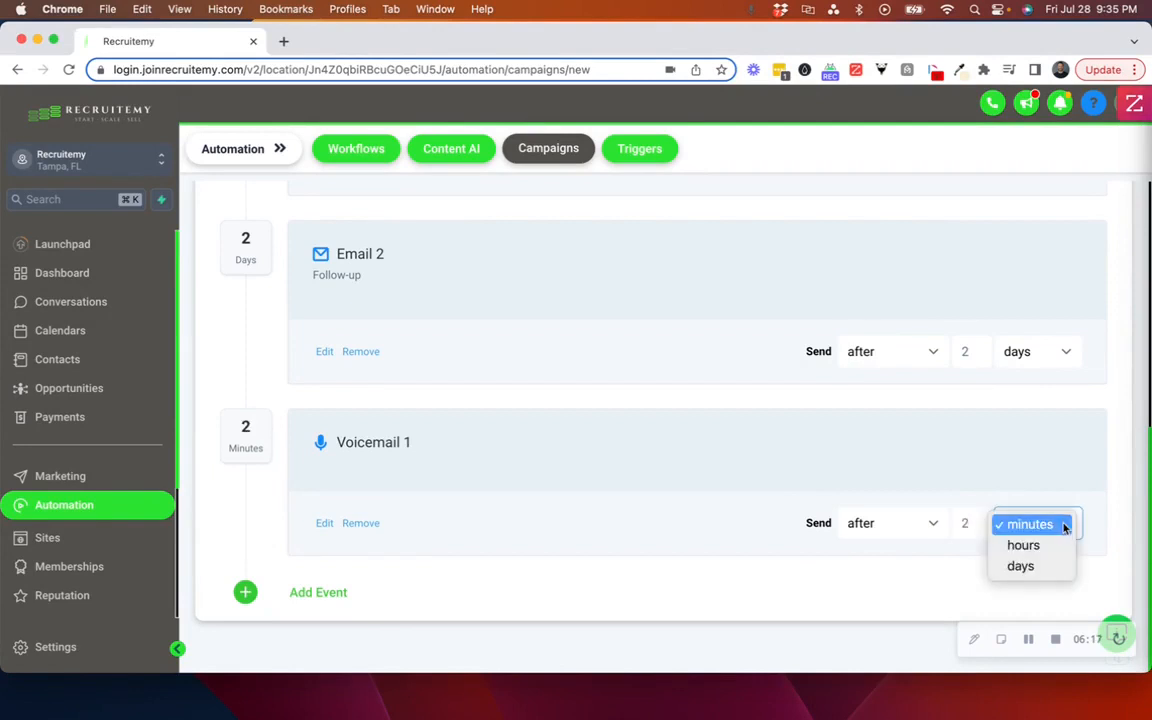
{"action": "left_click", "coordinate": [1047, 566]}
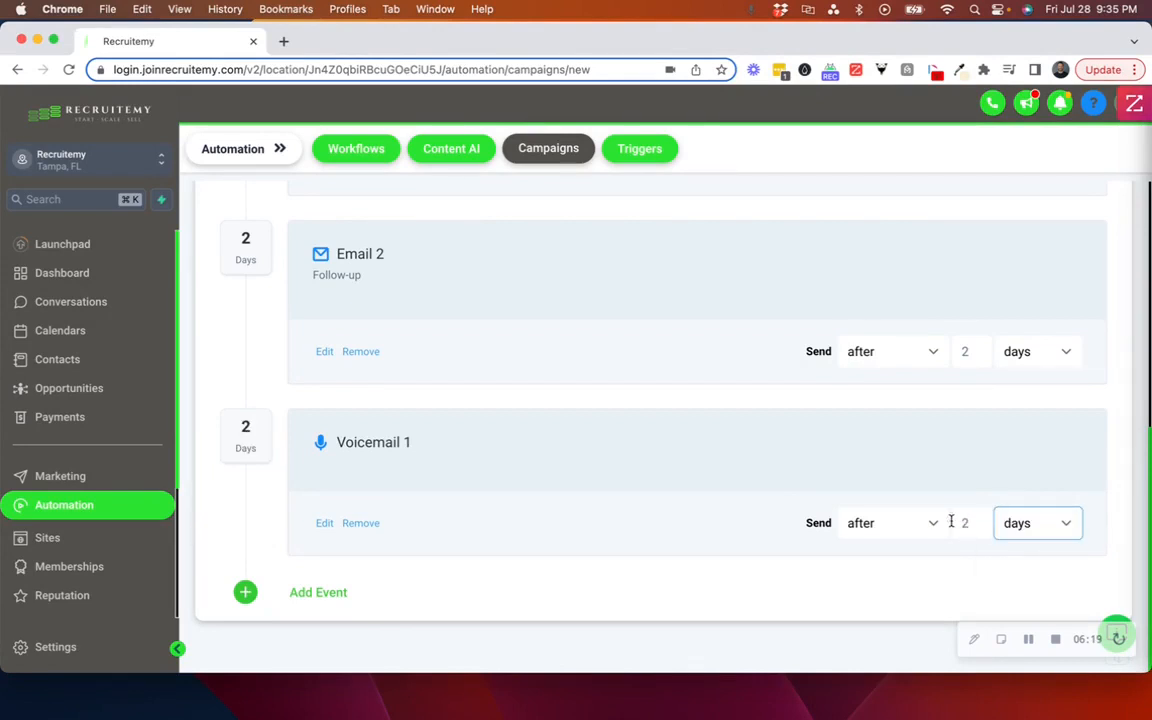
- Add an SMS event to the campaign and check the available message templates without picking one
{"action": "left_click", "coordinate": [327, 598]}
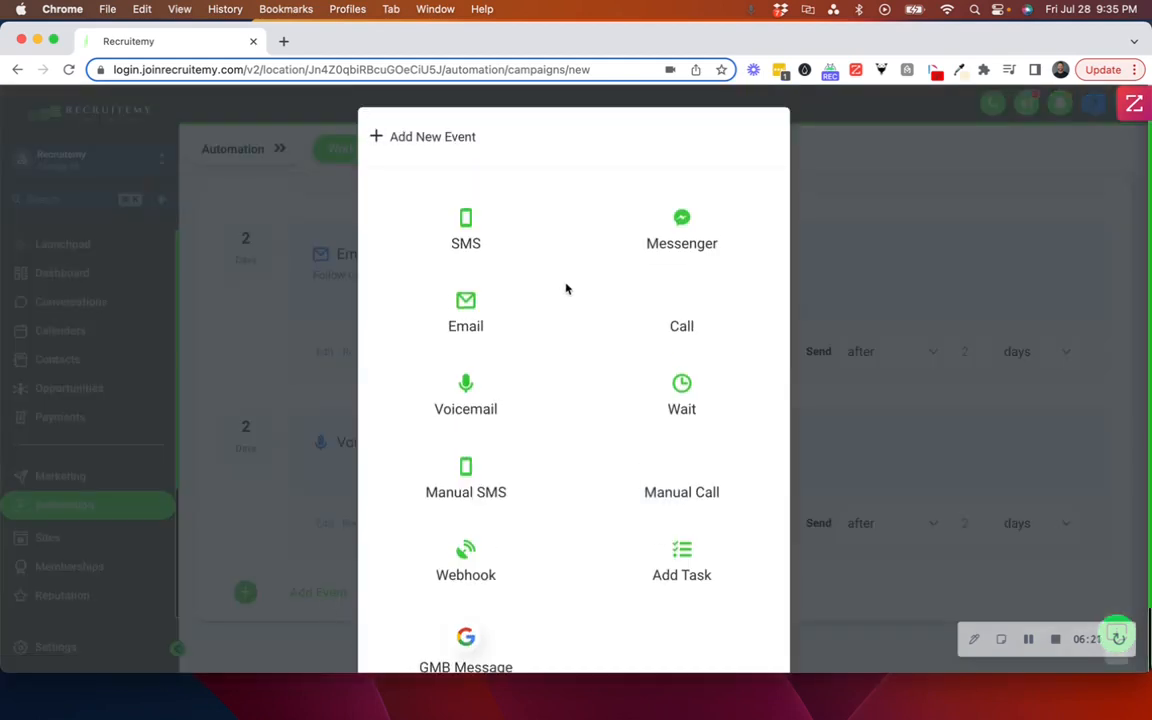
{"action": "left_click", "coordinate": [465, 229]}
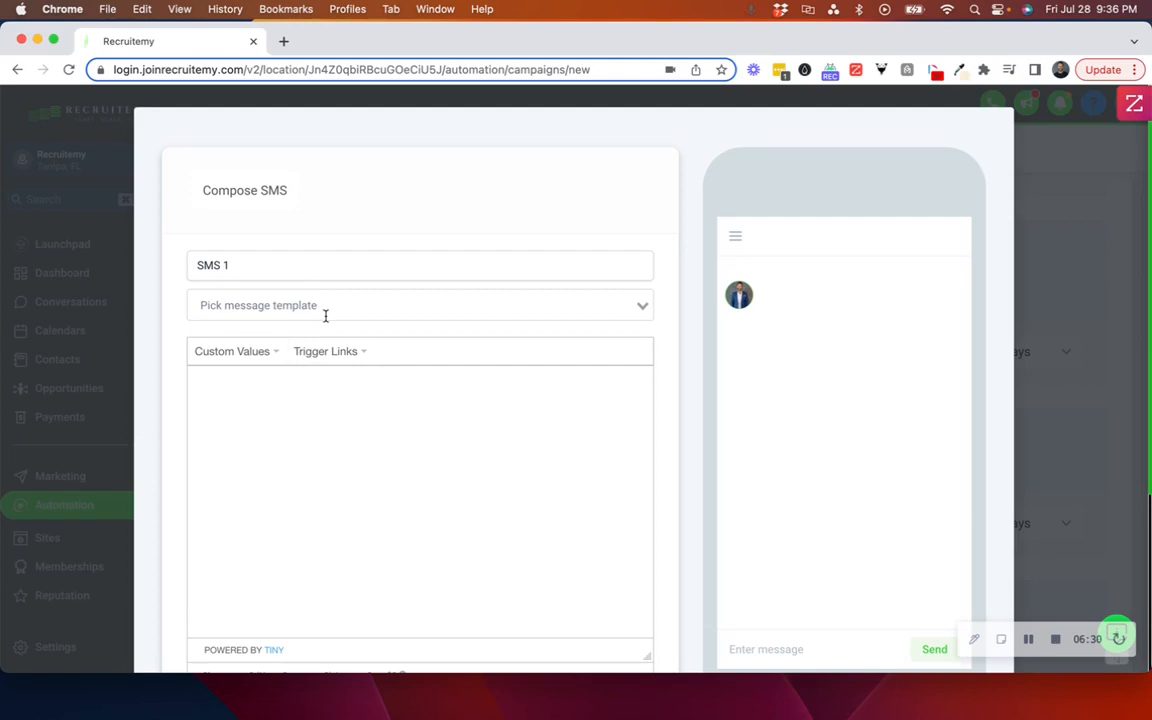
{"action": "left_click", "coordinate": [416, 308]}
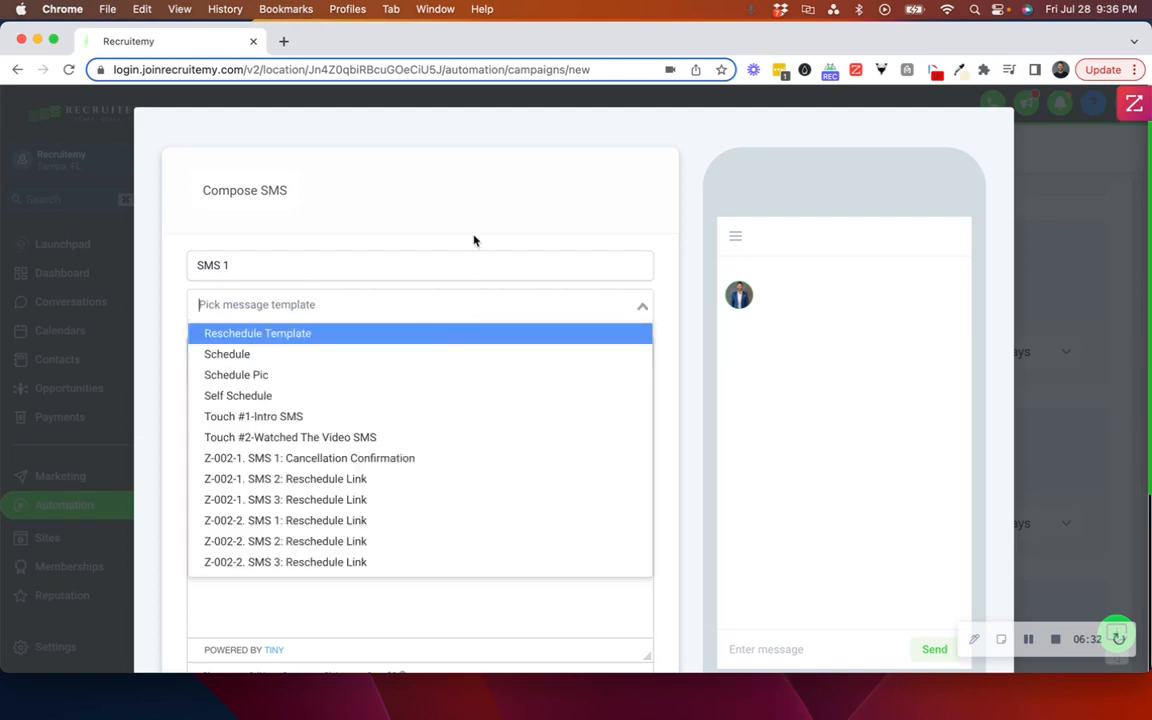
{"action": "left_click", "coordinate": [326, 388]}
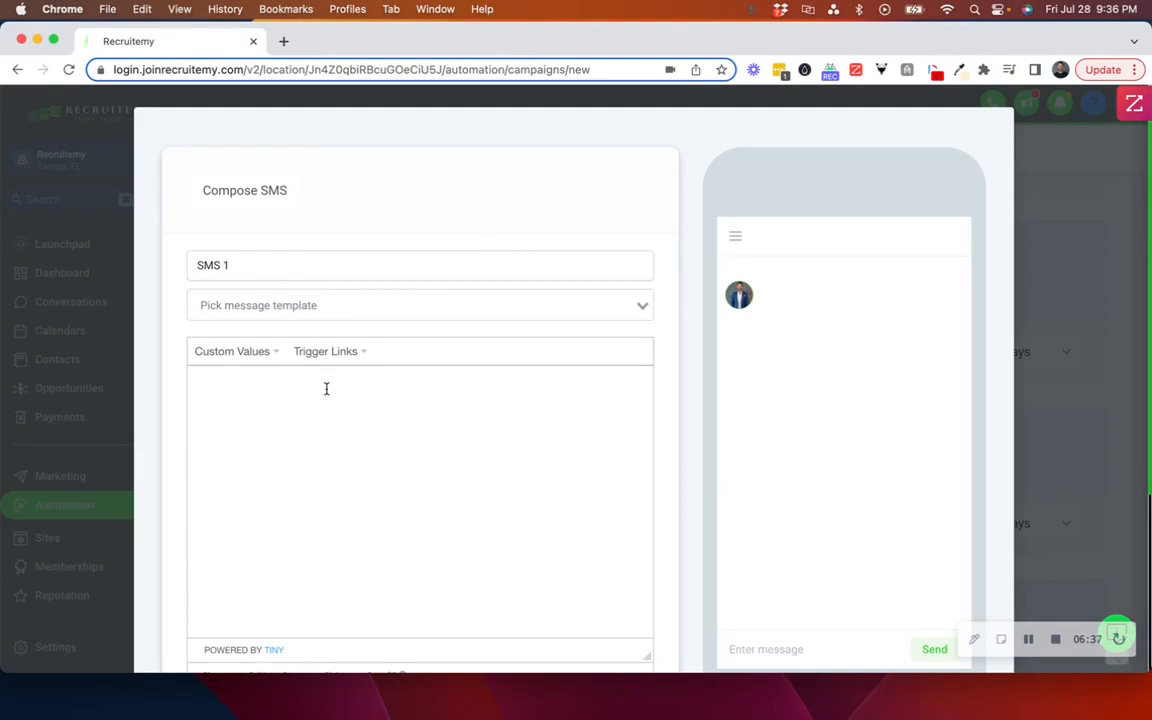
- Write and save the SMS "Hi, this is [sender's first name] w/ connectgen, left you a few messages over the past week. Do you need Tower Climbers?"
{"action": "type", "text": "Hi"}
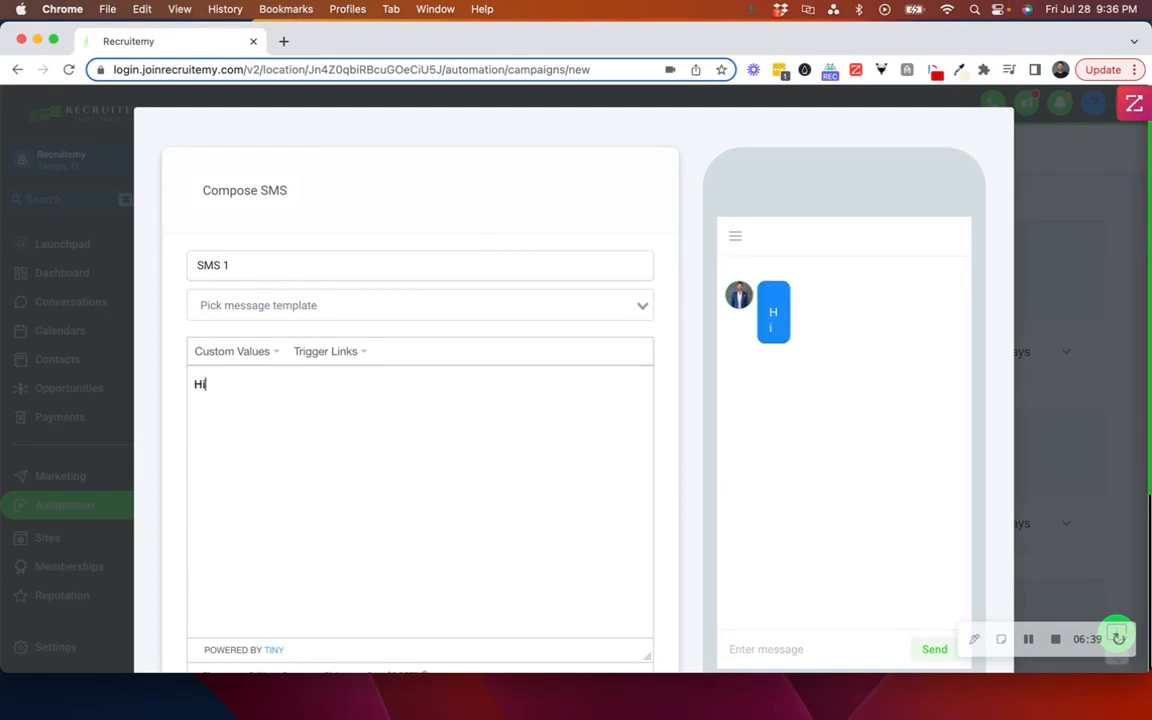
{"action": "type", "text": ", this is"}
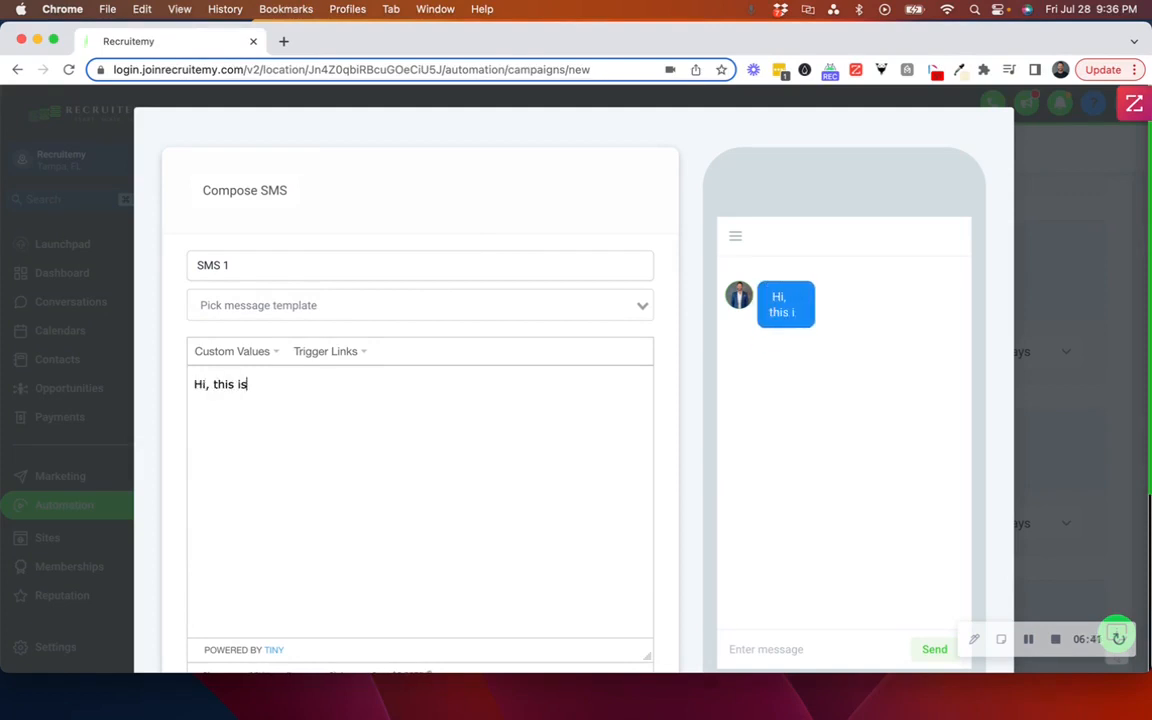
{"action": "type", "text": " russ w/ conn"}
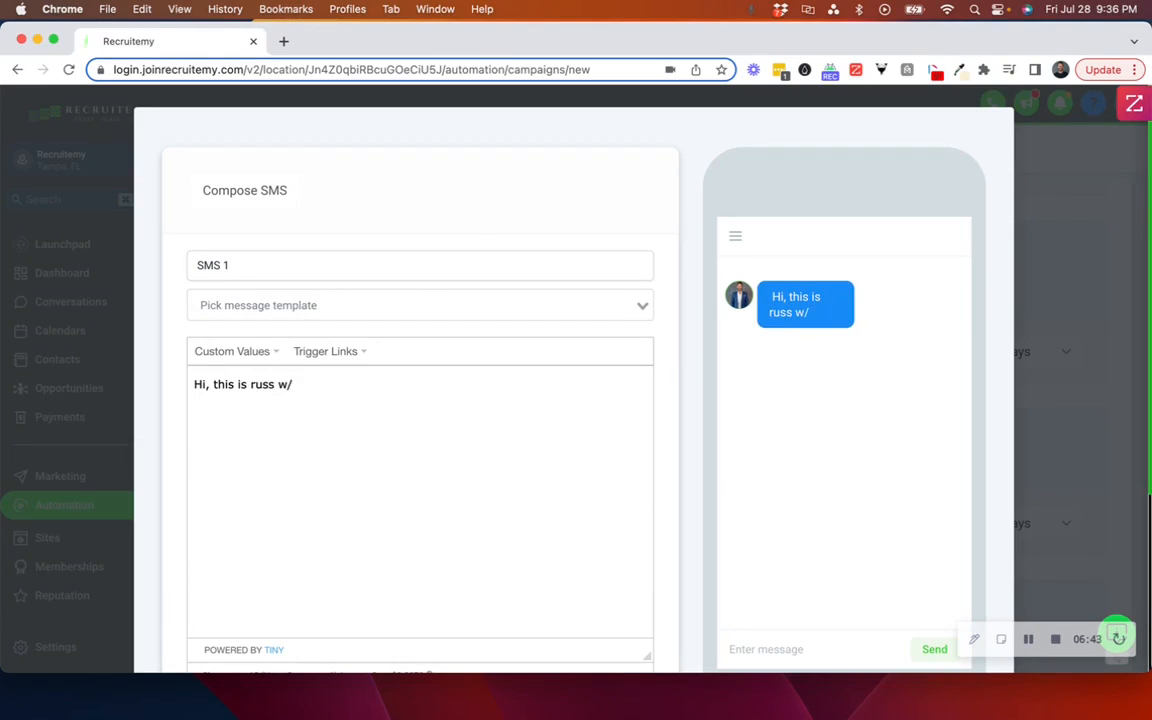
{"action": "type", "text": "ectgen, left you a few messages over the past week. Do you need Tower Climbers?"}
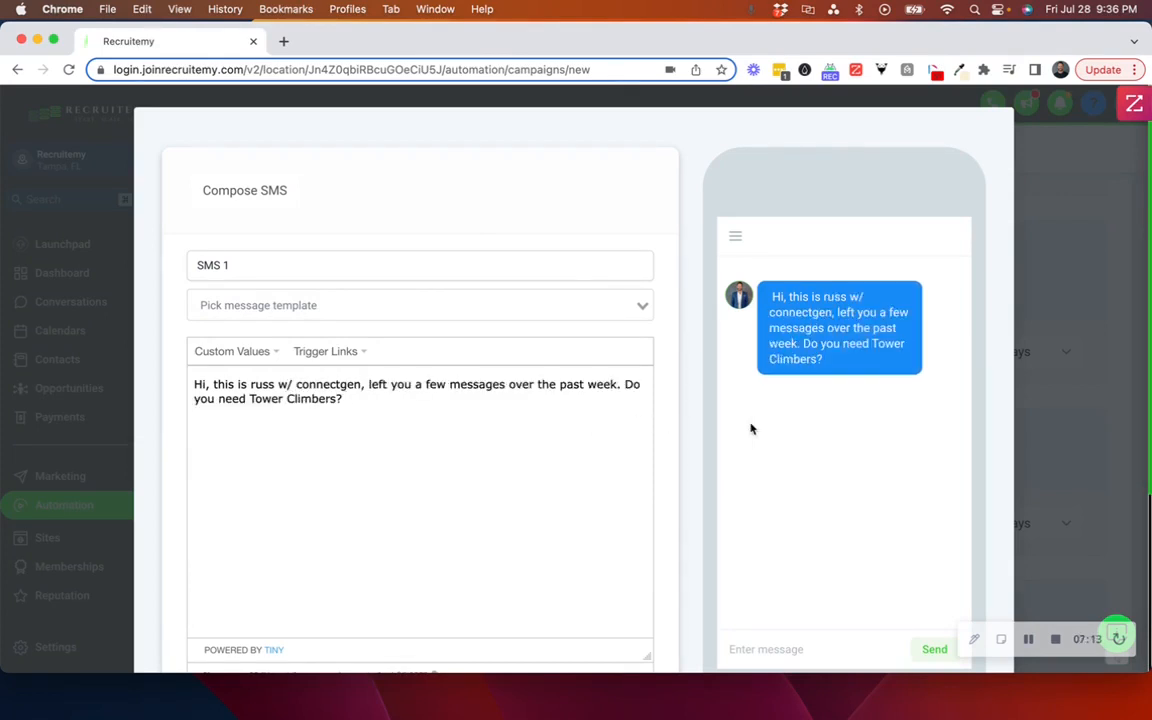
{"action": "scroll", "coordinate": [880, 335], "scroll_direction": "down", "scroll_amount": 5}
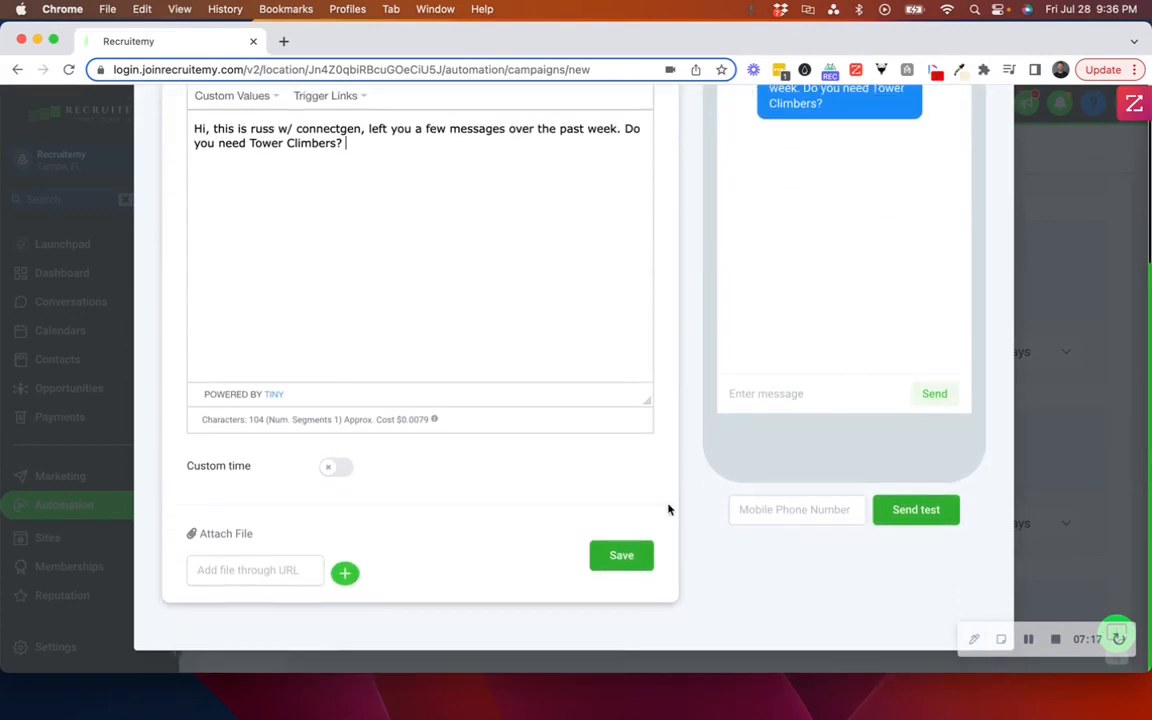
{"action": "left_click", "coordinate": [630, 562]}
- Set the SMS event to send after 1 day
{"action": "left_click", "coordinate": [970, 523]}
{"action": "key", "text": "BackSpace"}
{"action": "type", "text": "1"}
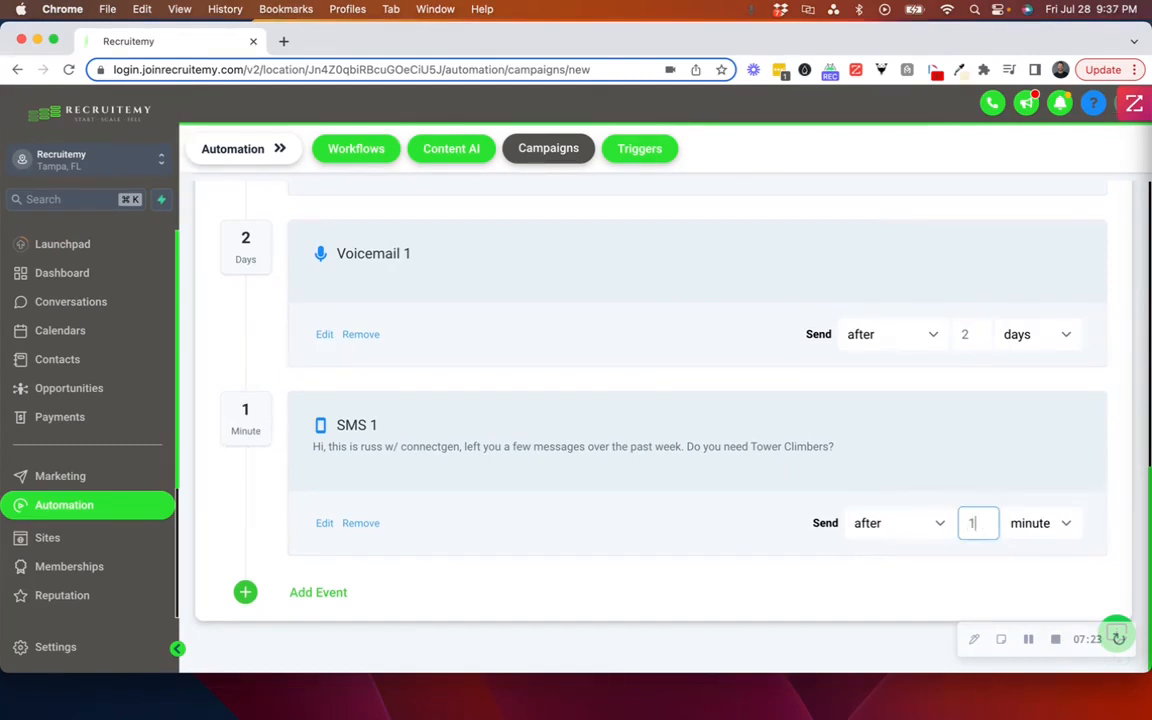
{"action": "key", "text": "Tab"}
{"action": "key", "text": "d"}
- Add a wait event after the SMS event and close its editor without changing its settings
{"action": "left_click", "coordinate": [329, 591]}
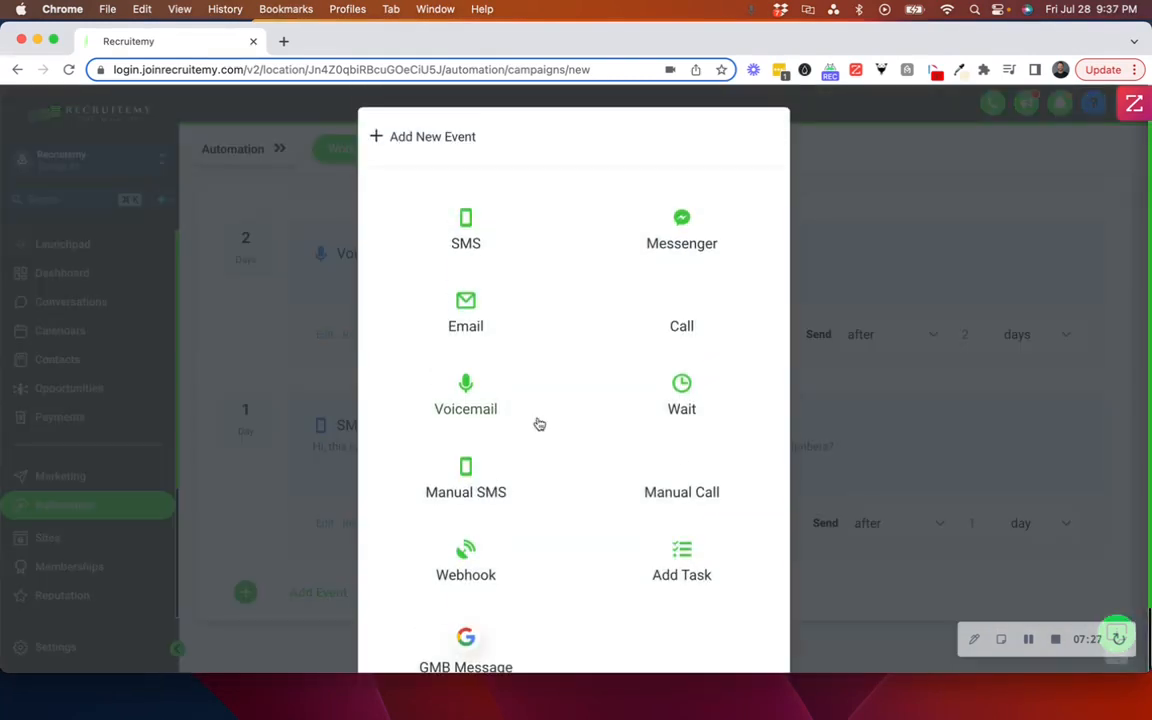
{"action": "scroll", "coordinate": [622, 424], "scroll_direction": "down", "scroll_amount": 2}
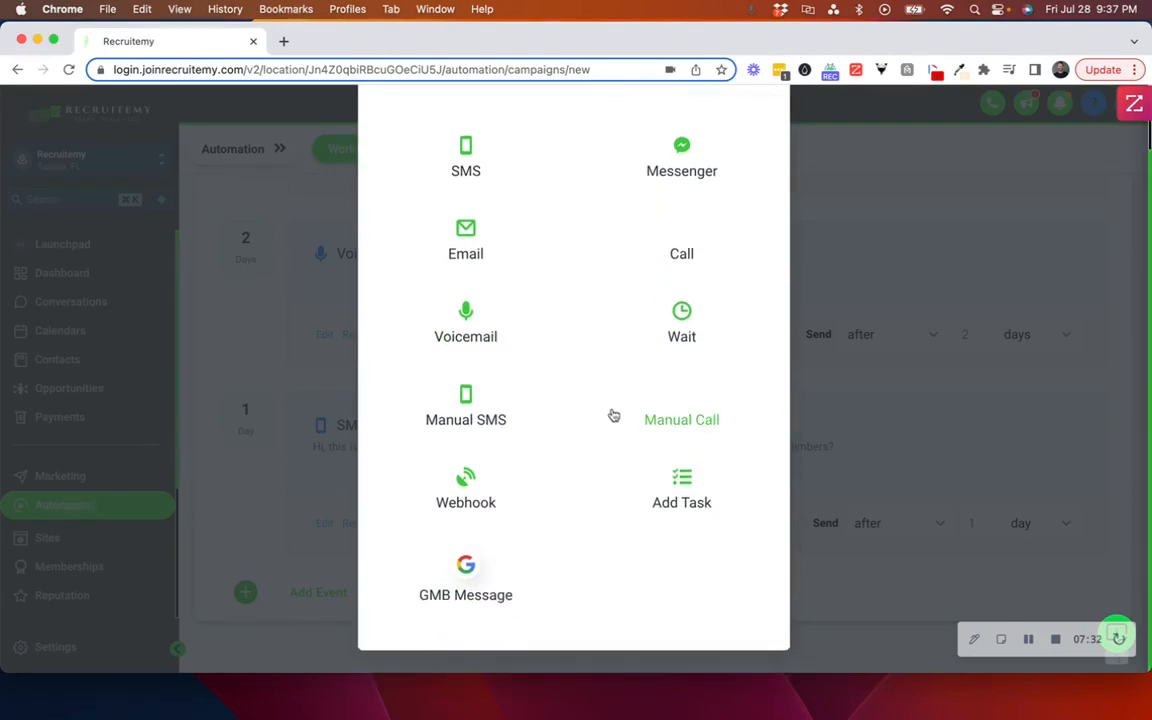
{"action": "left_click", "coordinate": [681, 325]}
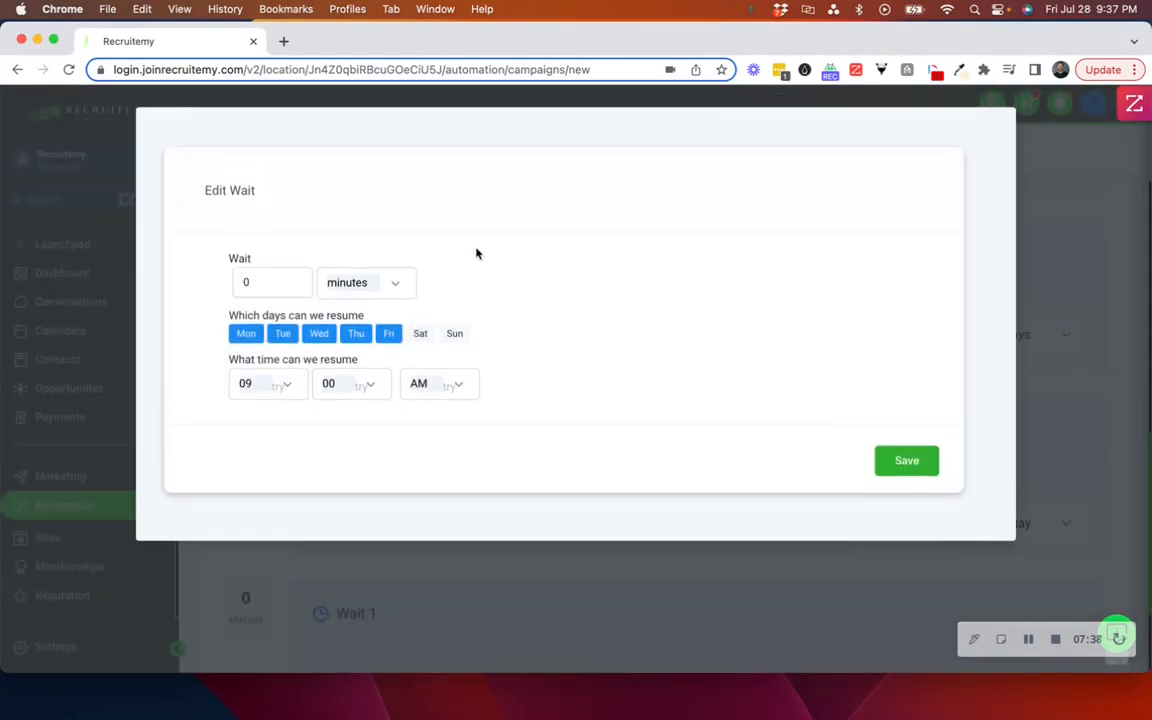
{"action": "left_click", "coordinate": [645, 560]}
{"action": "scroll", "coordinate": [645, 541], "scroll_direction": "down", "scroll_amount": 2}
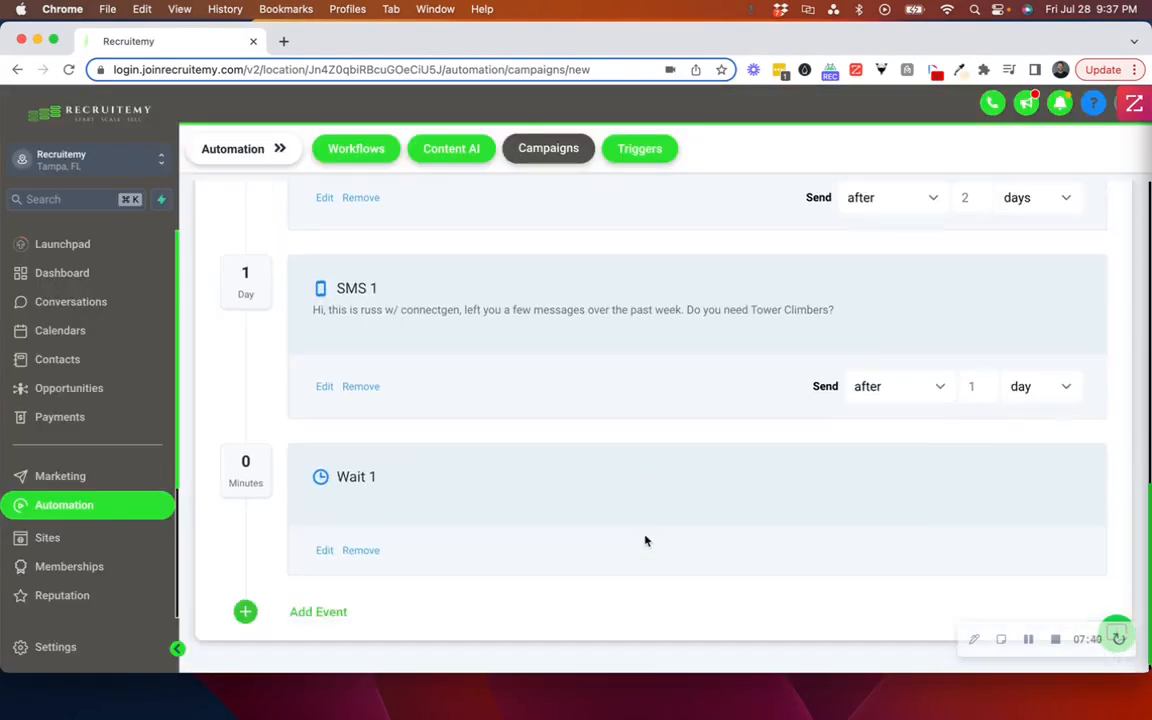
- Look over the available event types without adding one, and review the campaign's events back up to its header
{"action": "left_click", "coordinate": [323, 590]}
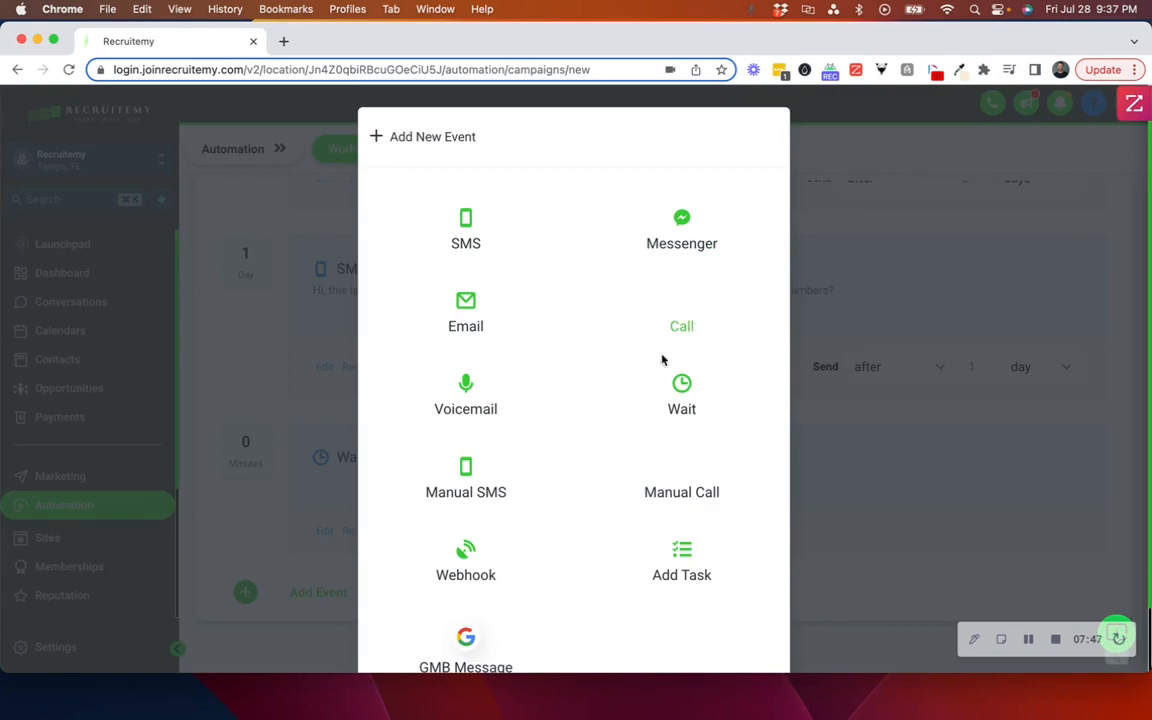
{"action": "scroll", "coordinate": [617, 424], "scroll_direction": "down", "scroll_amount": 2}
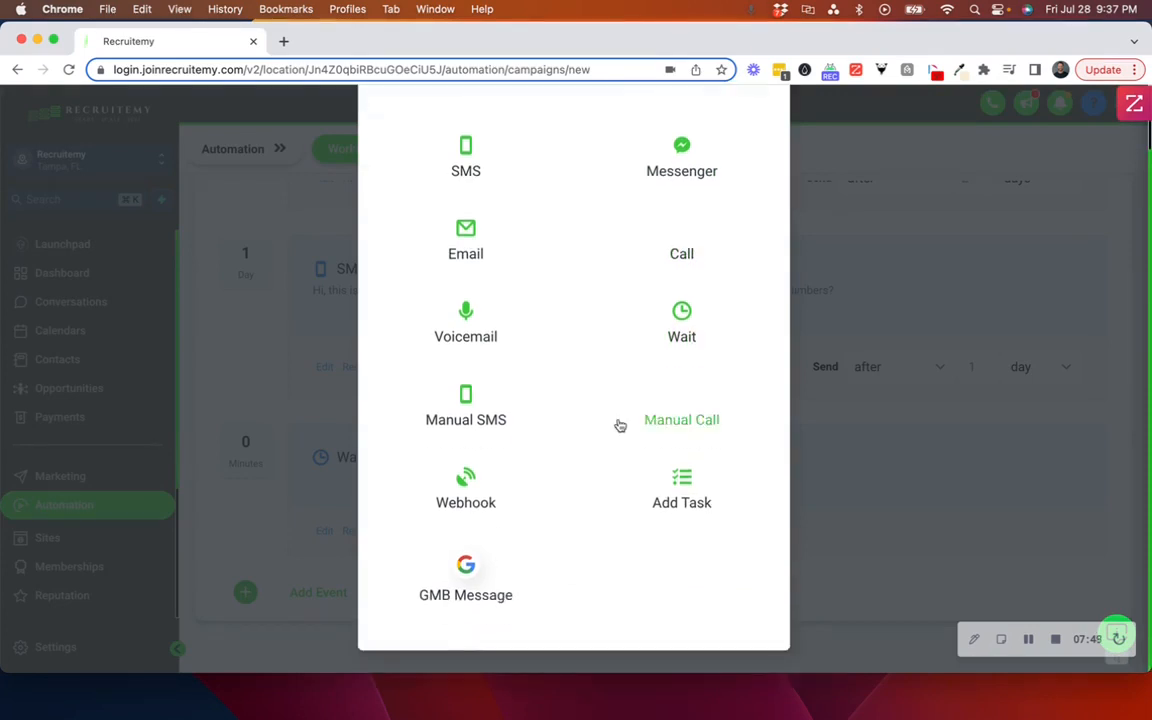
{"action": "scroll", "coordinate": [618, 424], "scroll_direction": "up", "scroll_amount": 2}
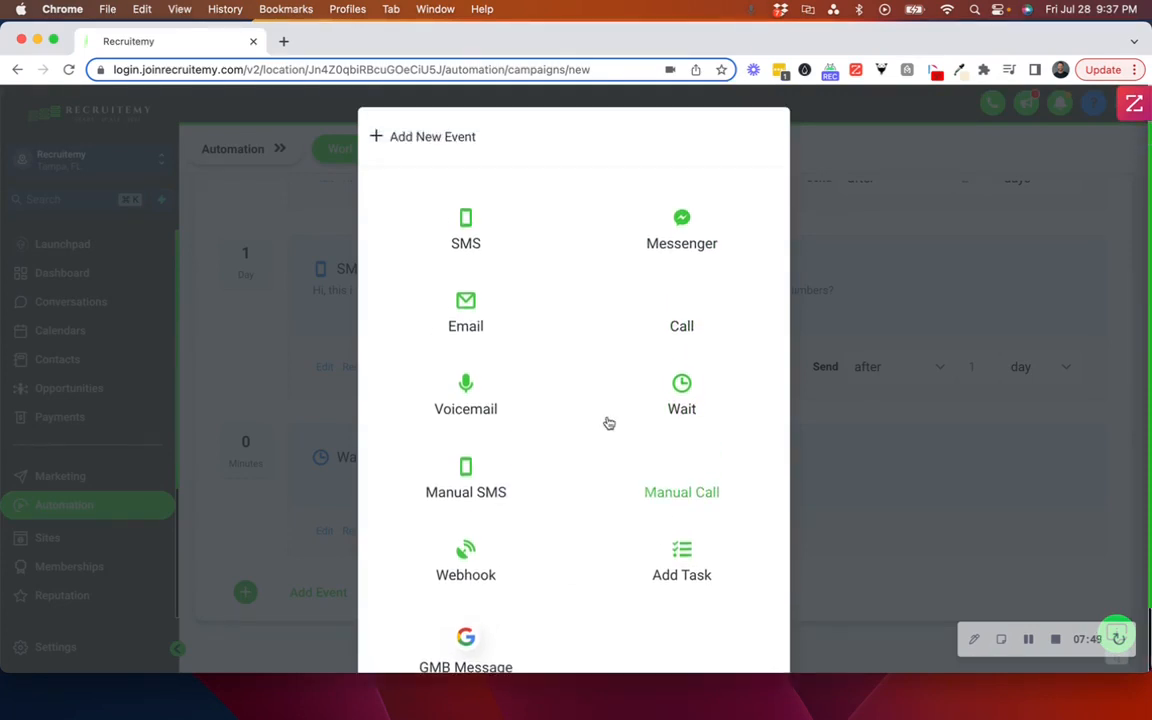
{"action": "left_click", "coordinate": [951, 261]}
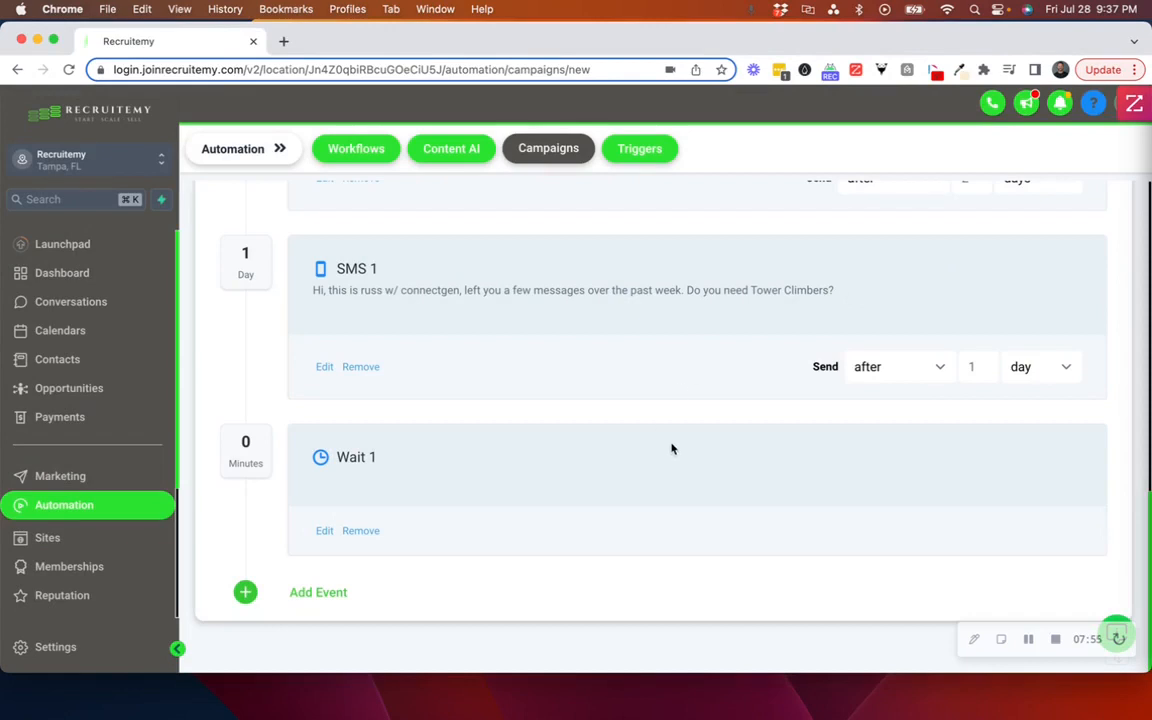
{"action": "scroll", "coordinate": [678, 448], "scroll_direction": "up", "scroll_amount": 10}
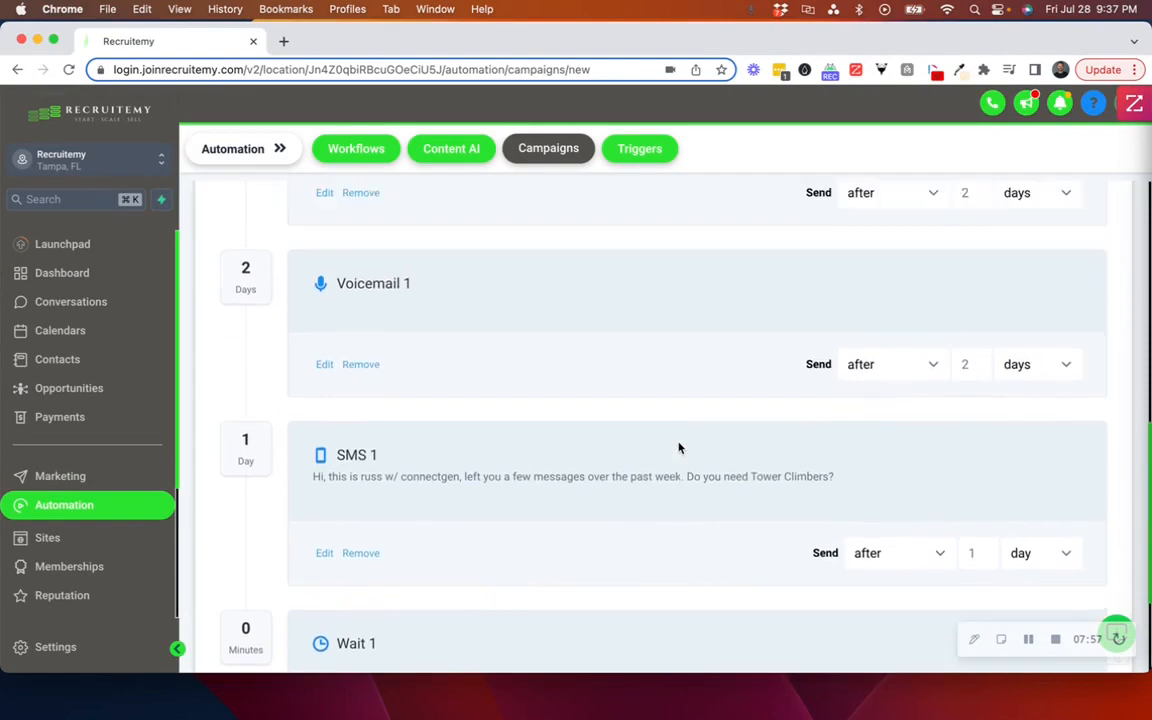
{"action": "scroll", "coordinate": [678, 448], "scroll_direction": "up", "scroll_amount": 3}
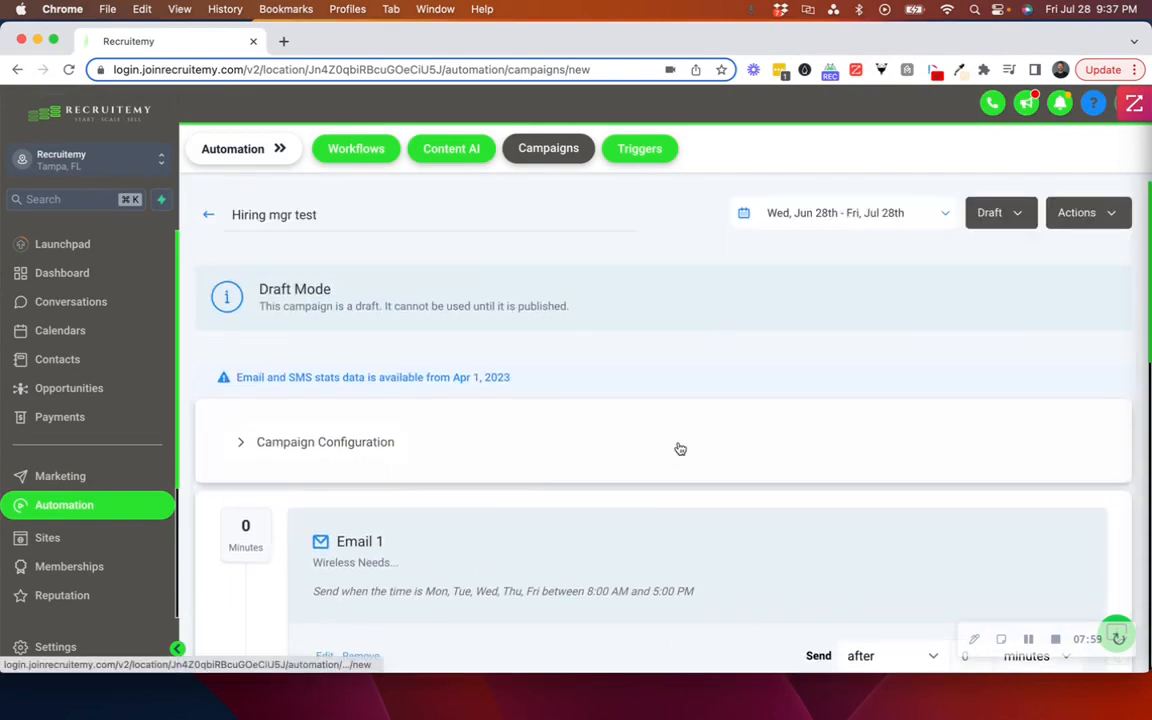
- Open the contacts list, select the second contact, and open the Add to Campaign / Workflow dialog for it
{"action": "left_click", "coordinate": [110, 364]}
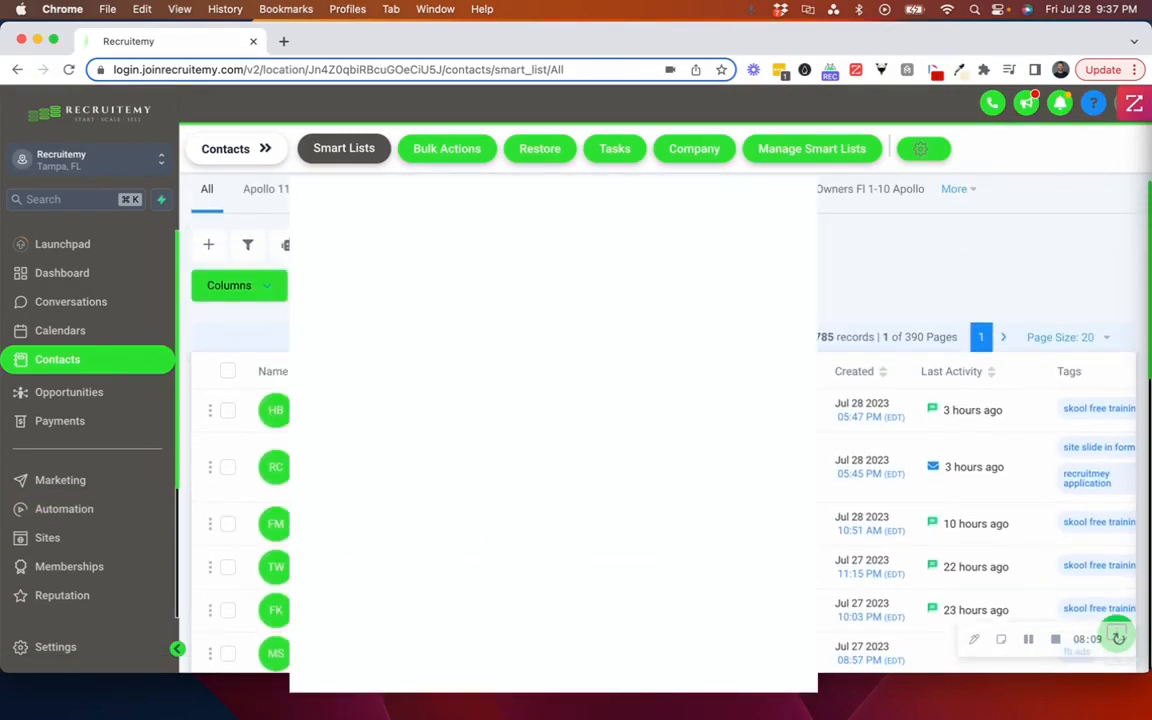
{"action": "scroll", "coordinate": [657, 422], "scroll_direction": "down", "scroll_amount": 1}
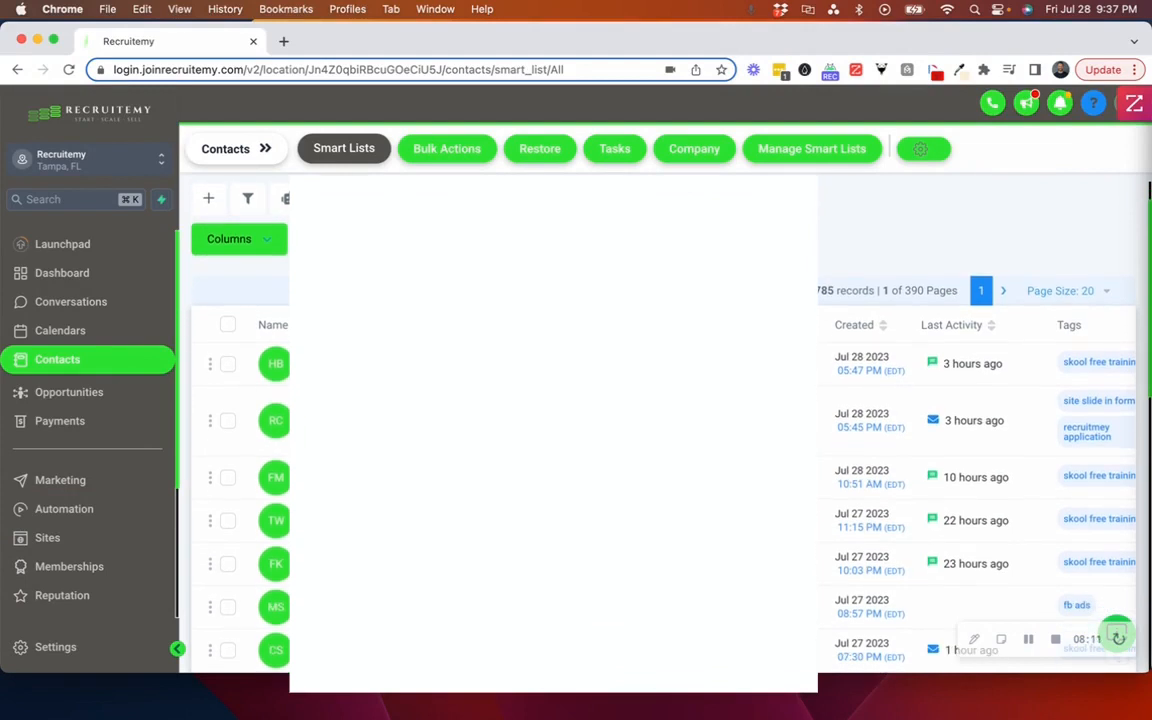
{"action": "scroll", "coordinate": [598, 420], "scroll_direction": "down", "scroll_amount": 1}
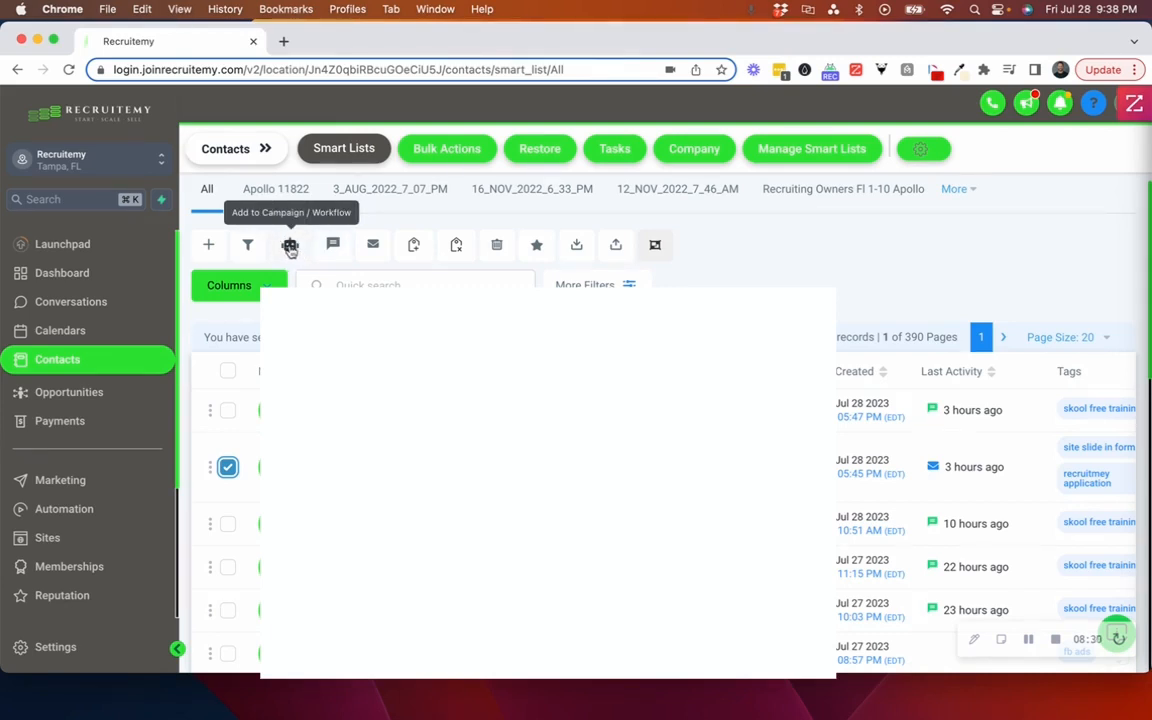
{"action": "left_click", "coordinate": [290, 246]}
{"action": "left_click", "coordinate": [569, 296]}
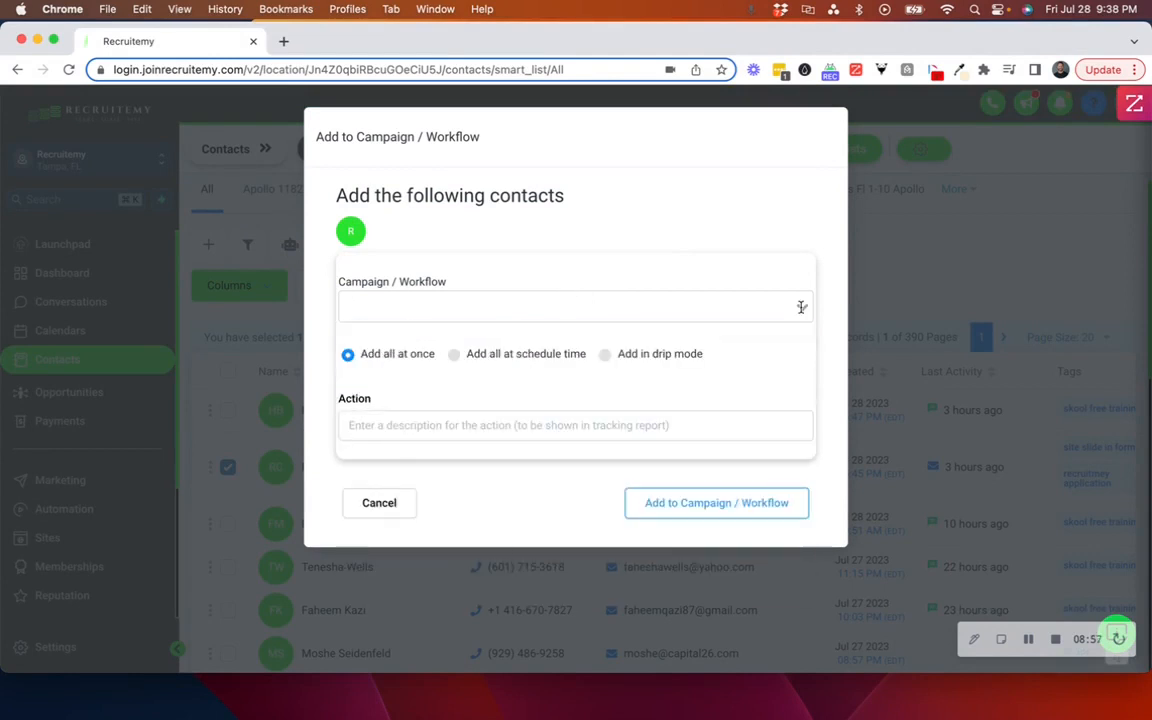
- Browse the available campaigns and workflows, close the dialog without adding the contact, and look through the contacts list
{"action": "left_click", "coordinate": [800, 306]}
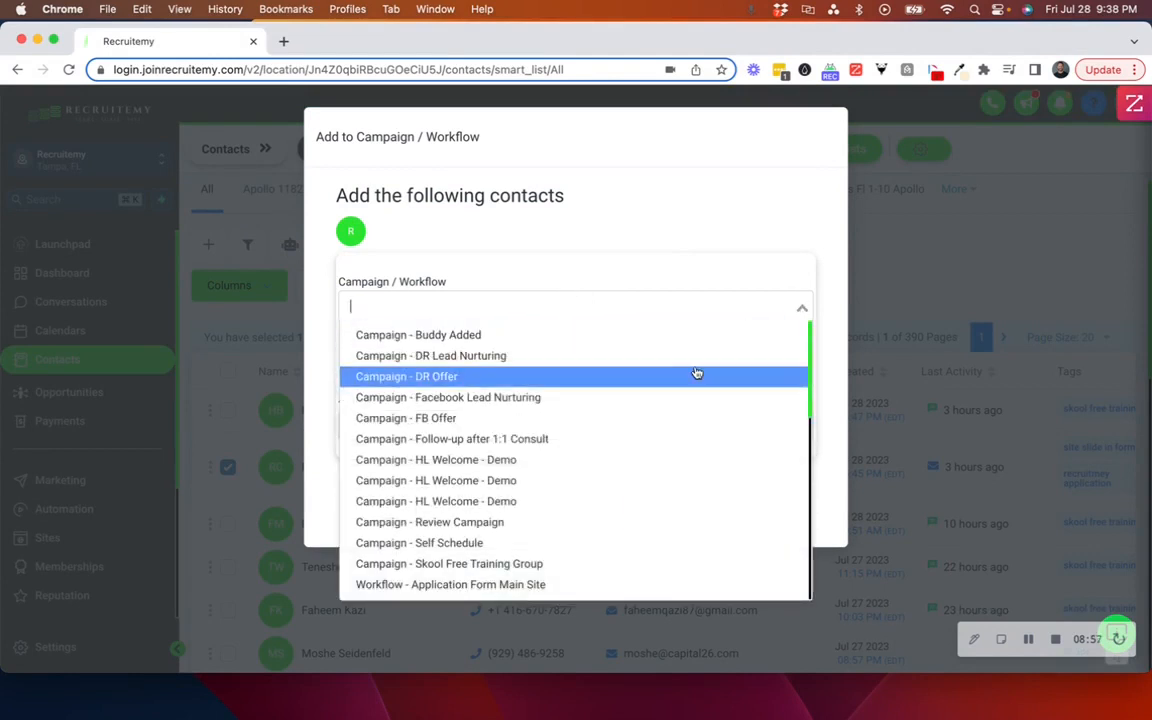
{"action": "scroll", "coordinate": [594, 463], "scroll_direction": "down", "scroll_amount": 3}
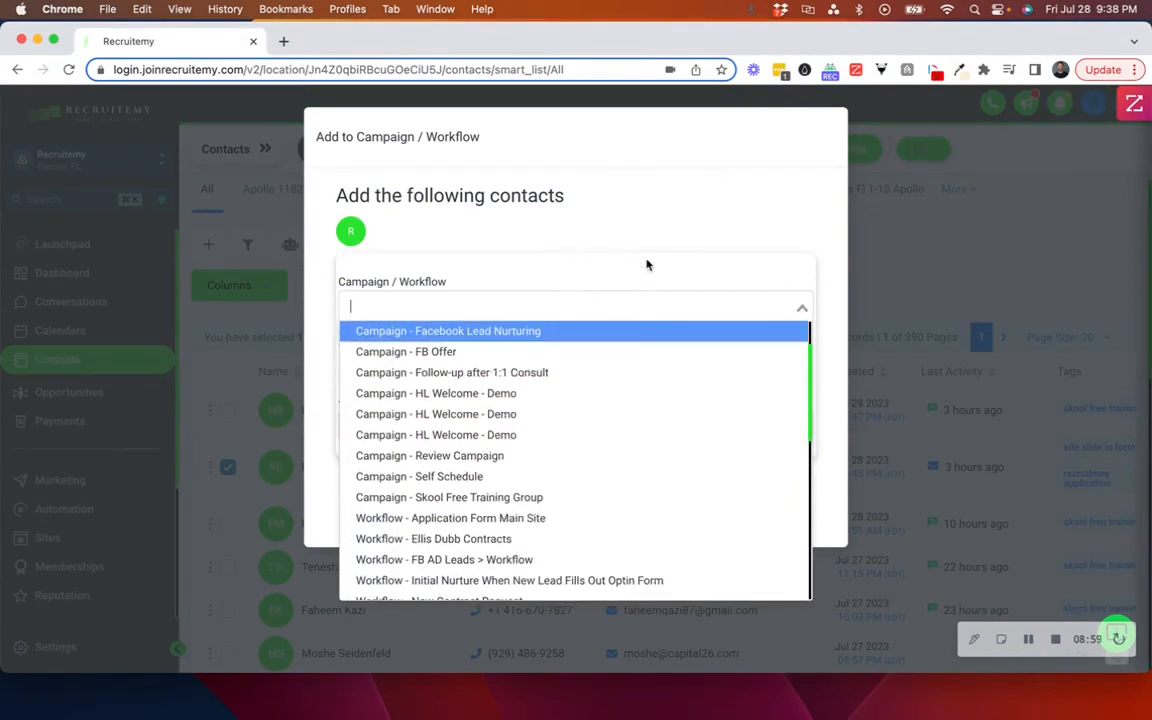
{"action": "left_click", "coordinate": [645, 228]}
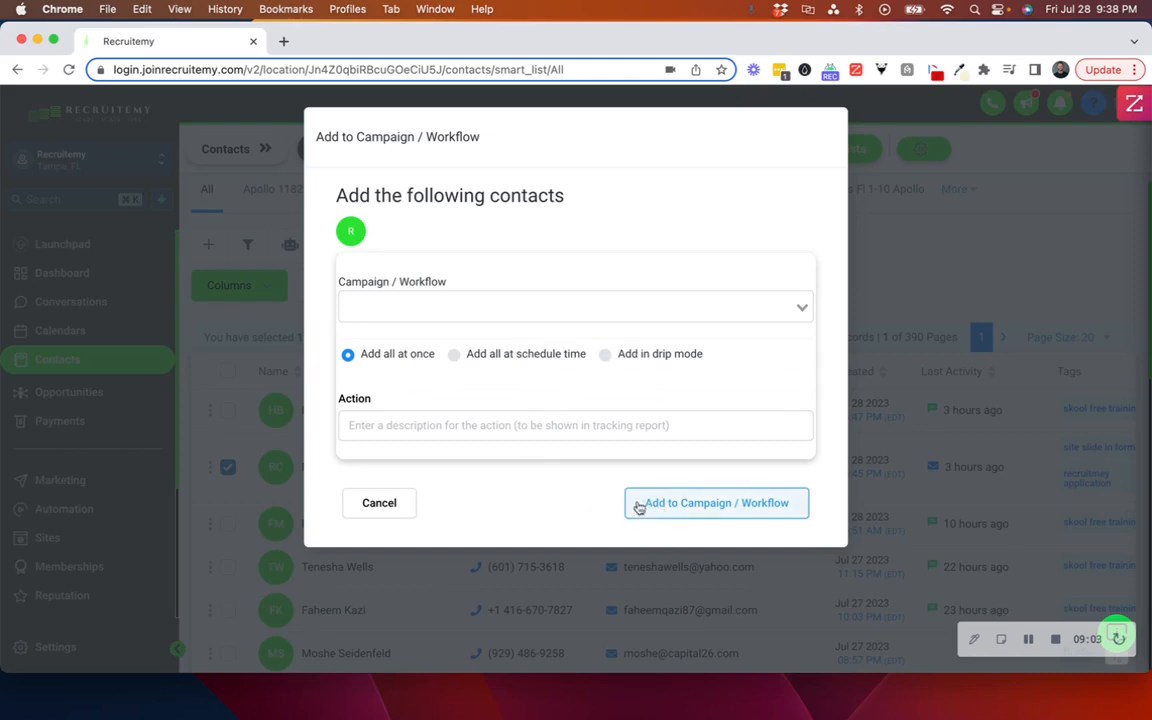
{"action": "left_click", "coordinate": [877, 271]}
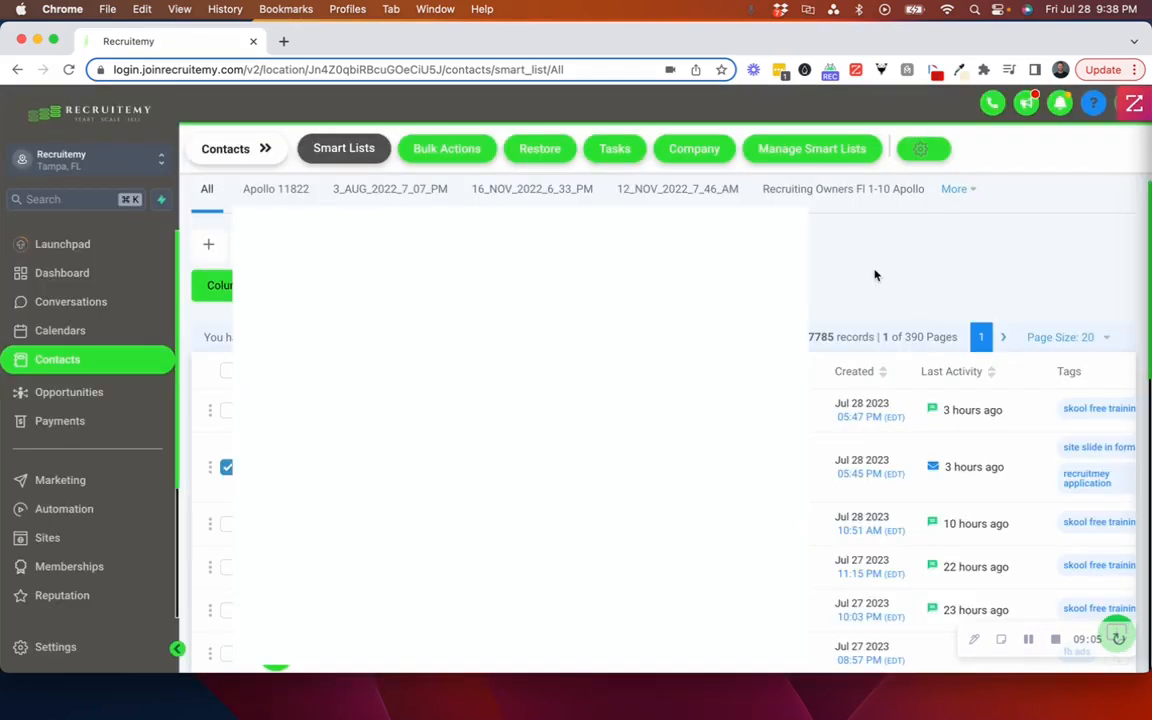
{"action": "scroll", "coordinate": [660, 420], "scroll_direction": "down", "scroll_amount": 5}
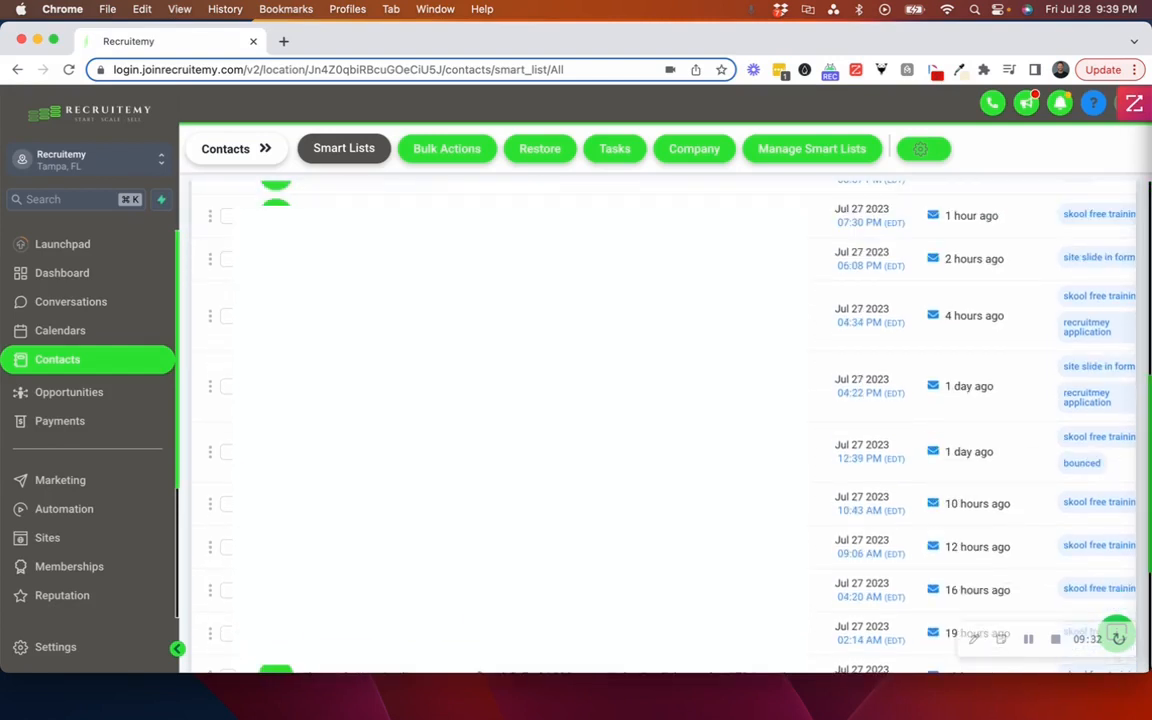